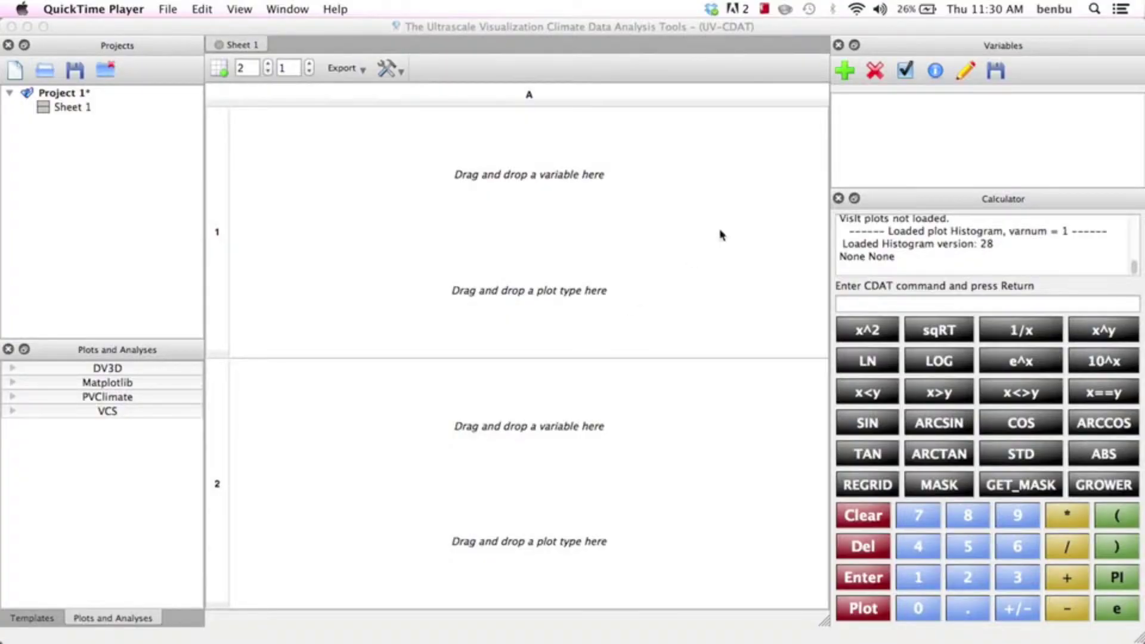
Load the NPP variable from the file DLEM_NPP_onedeg_v1.0.nc with its default dimension ranges.
{"action": "left_click", "coordinate": [845, 70]}
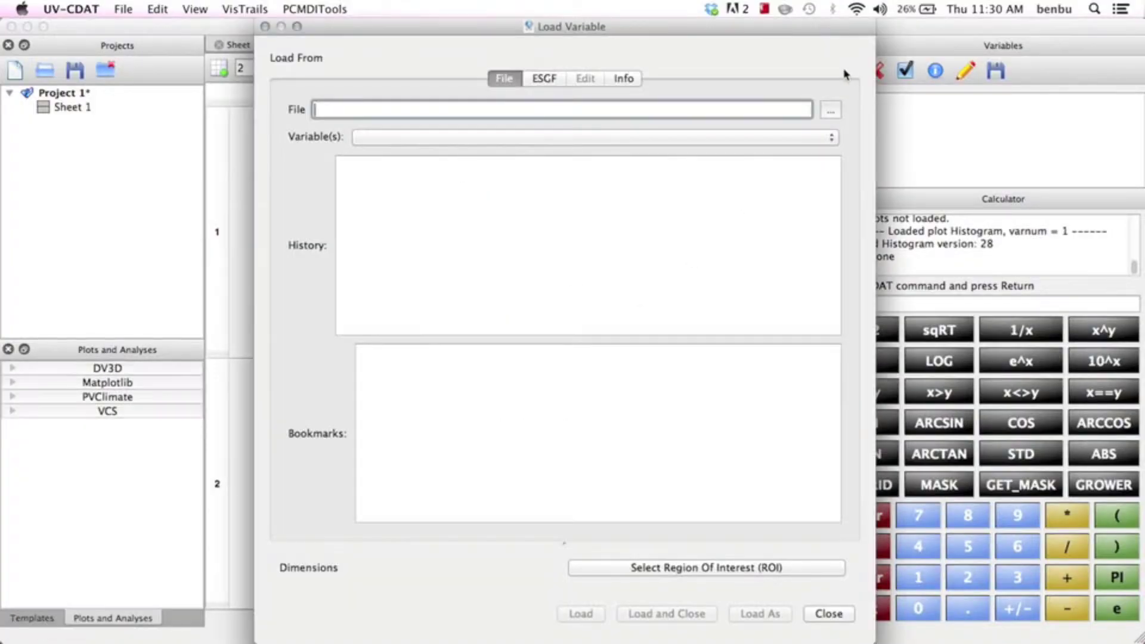
{"action": "left_click", "coordinate": [831, 110]}
{"action": "double_click", "coordinate": [766, 203]}
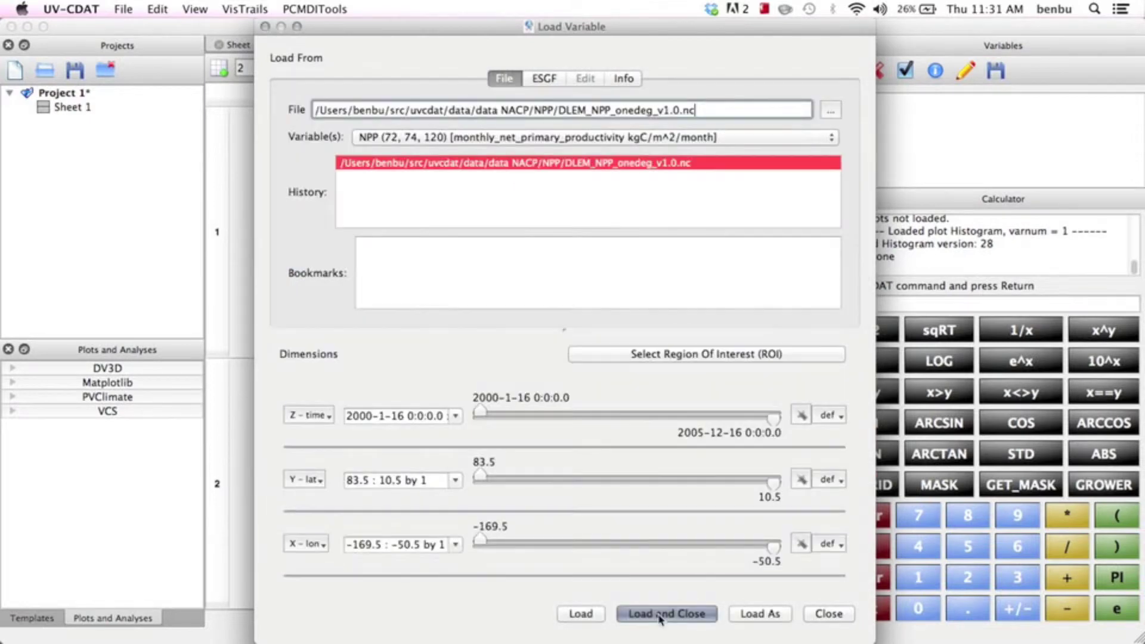
{"action": "left_click", "coordinate": [661, 614]}
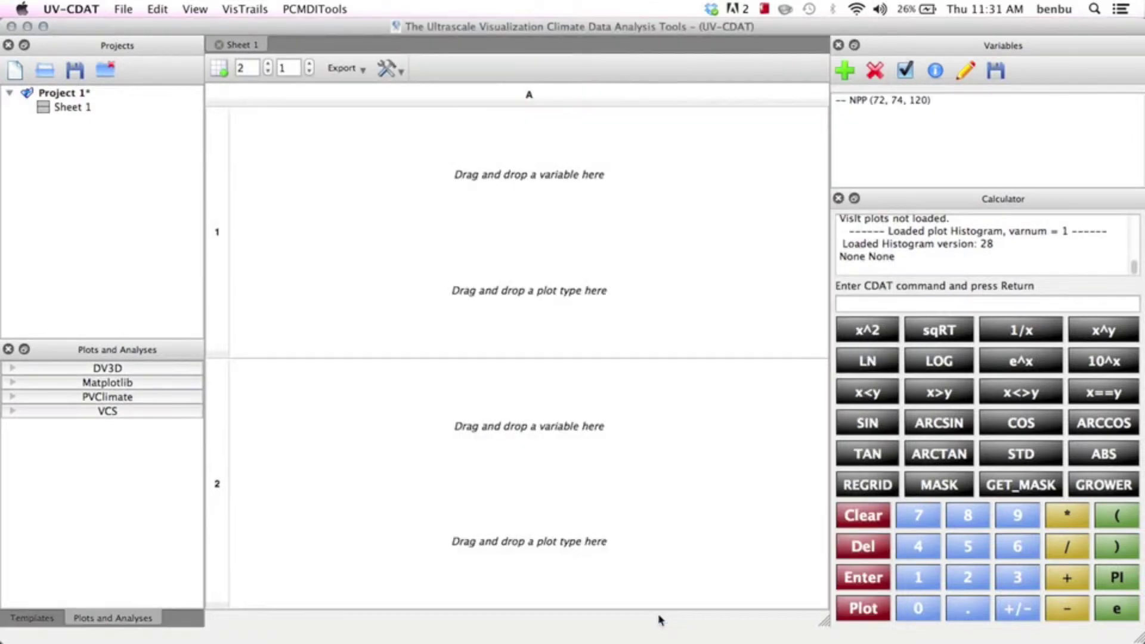
Set the time bounds of the NPP variable for monthly data.
{"action": "left_click", "coordinate": [893, 101]}
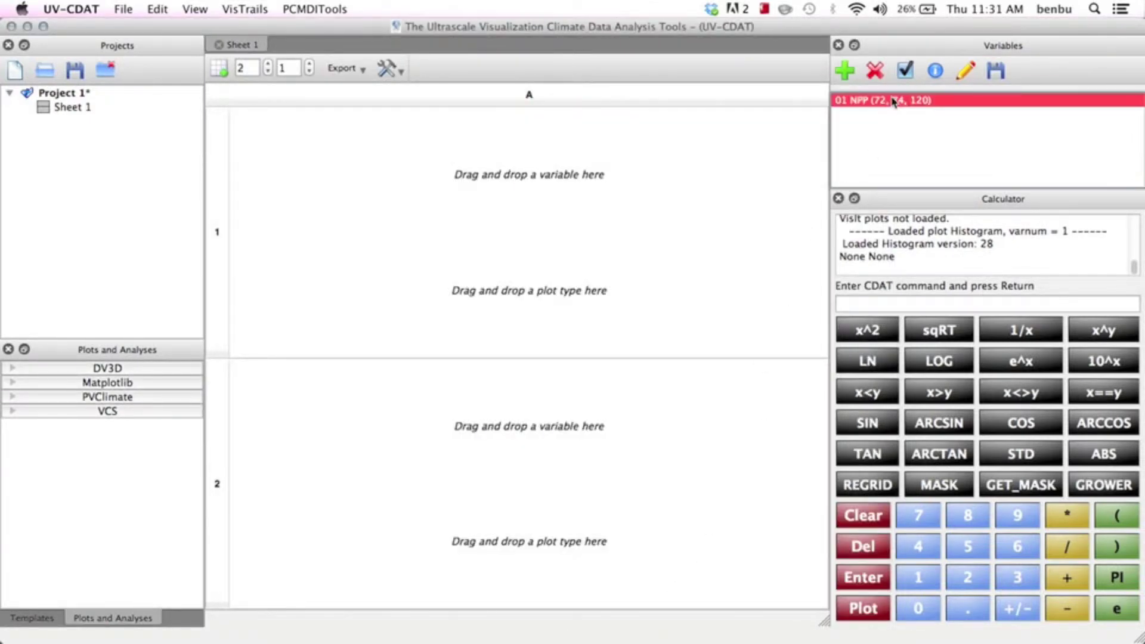
{"action": "left_click", "coordinate": [292, 9]}
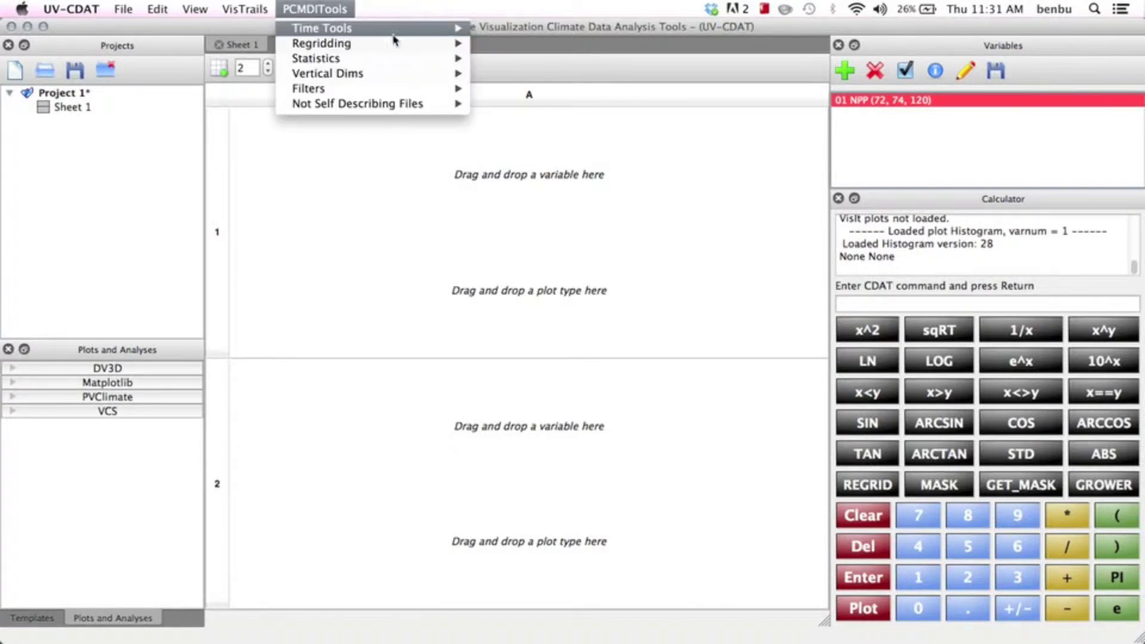
{"action": "mouse_move", "coordinate": [394, 31]}
{"action": "mouse_move", "coordinate": [574, 34]}
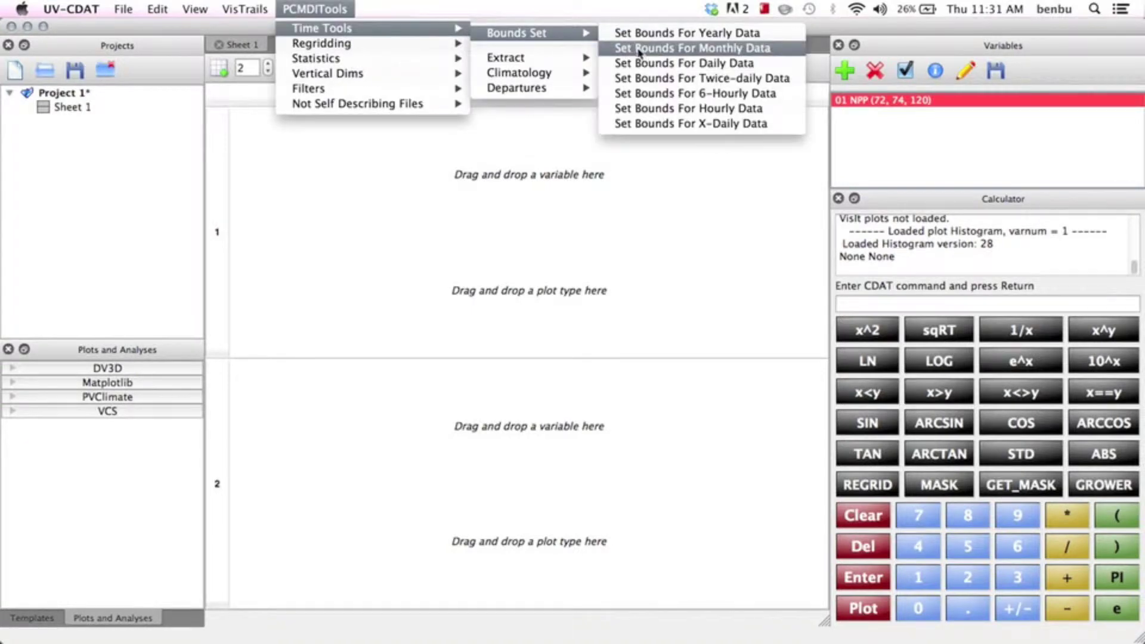
{"action": "left_click", "coordinate": [638, 53]}
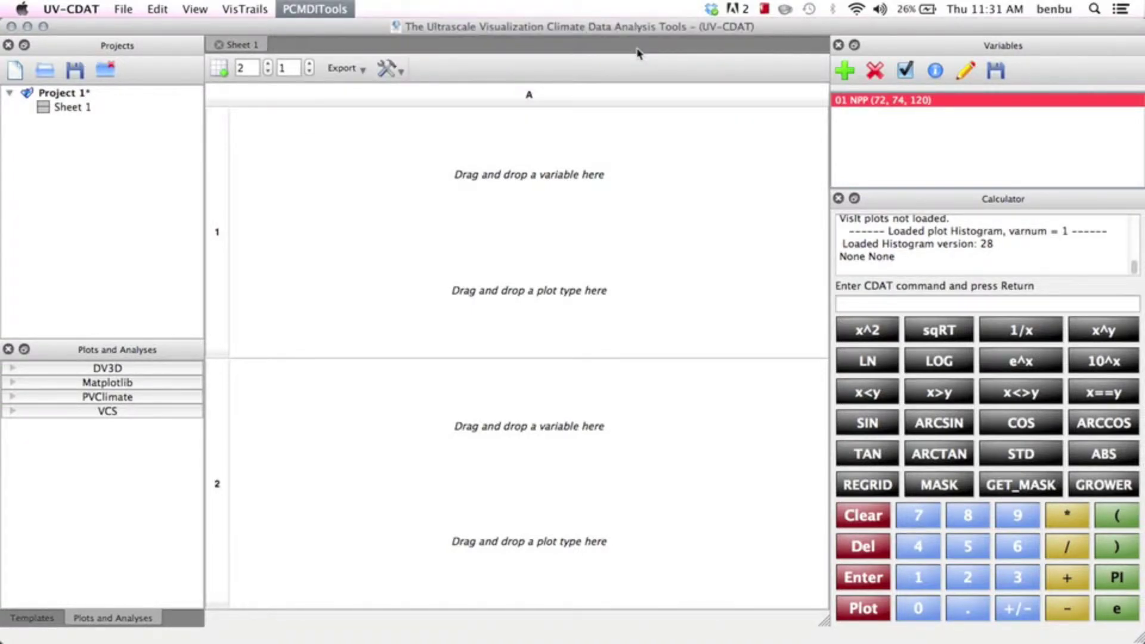
Compute the monthly means climatology of the NPP variable.
{"action": "left_click", "coordinate": [343, 9]}
{"action": "mouse_move", "coordinate": [425, 31]}
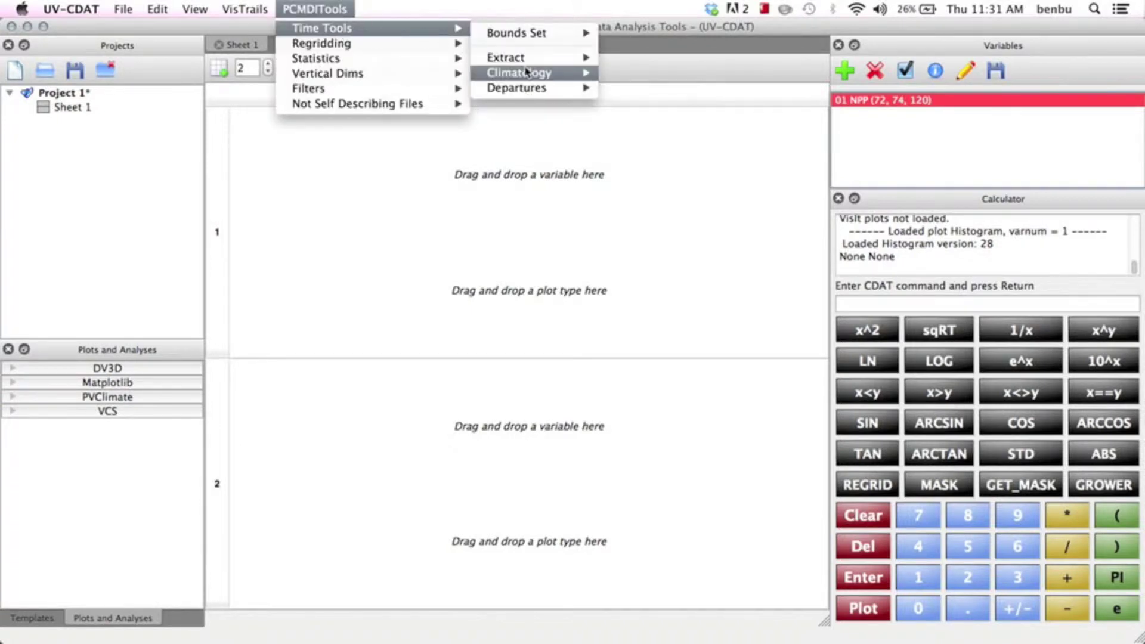
{"action": "mouse_move", "coordinate": [566, 77]}
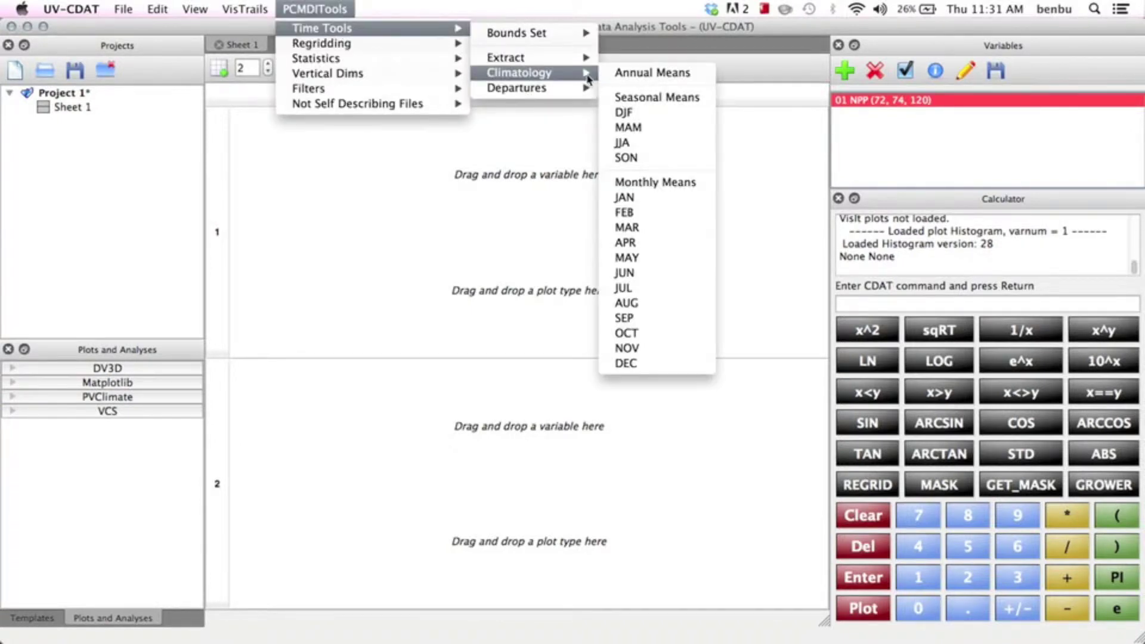
{"action": "left_click", "coordinate": [653, 183]}
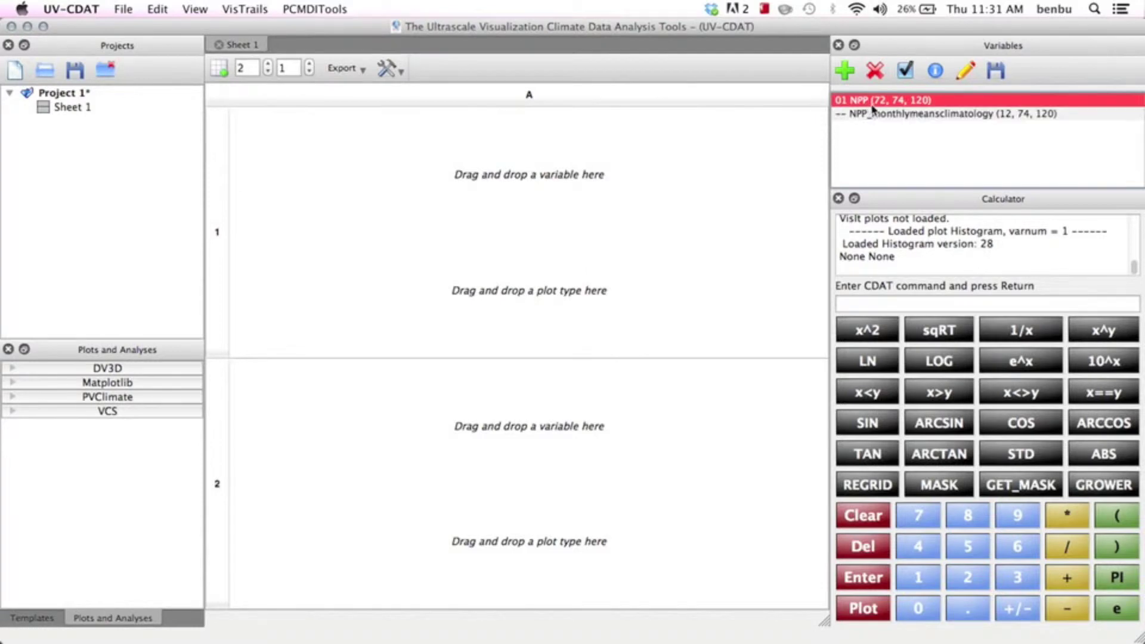
Compute the mean of NPP_monthlymeansclimatology over the lat and lon axes.
{"action": "left_click", "coordinate": [874, 117]}
{"action": "left_click", "coordinate": [332, 8]}
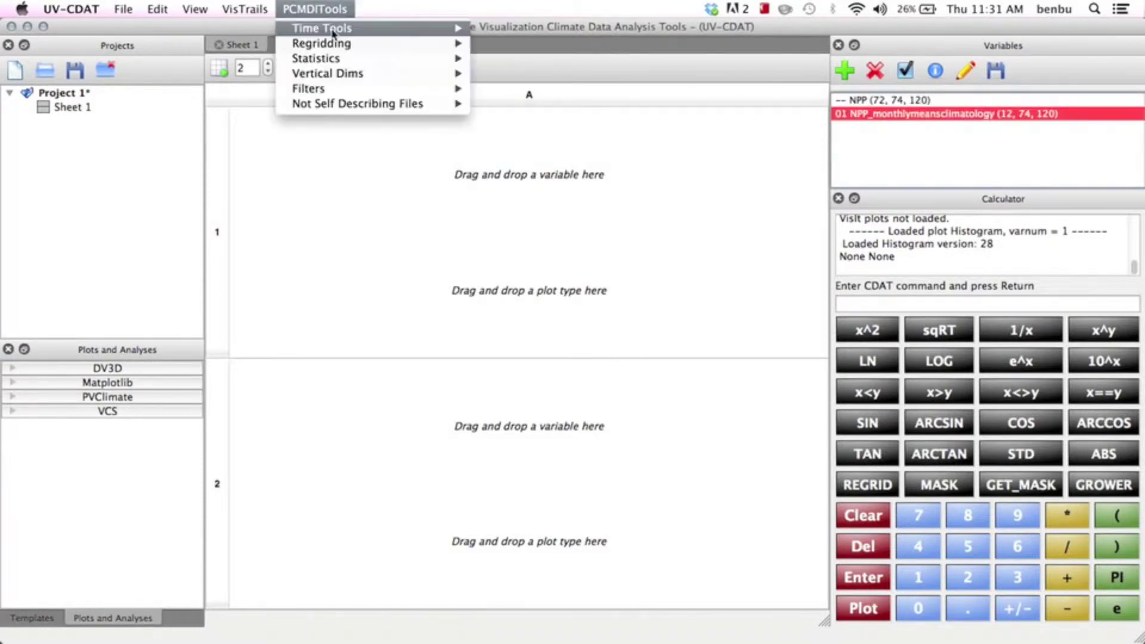
{"action": "mouse_move", "coordinate": [358, 59]}
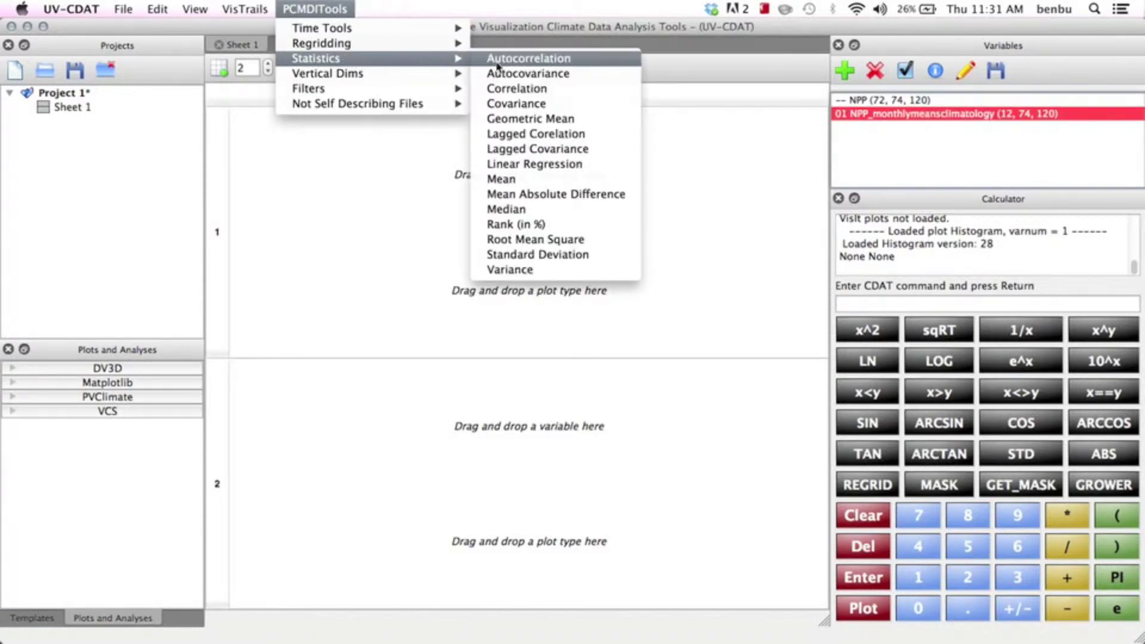
{"action": "left_click", "coordinate": [527, 180]}
{"action": "left_click", "coordinate": [324, 459]}
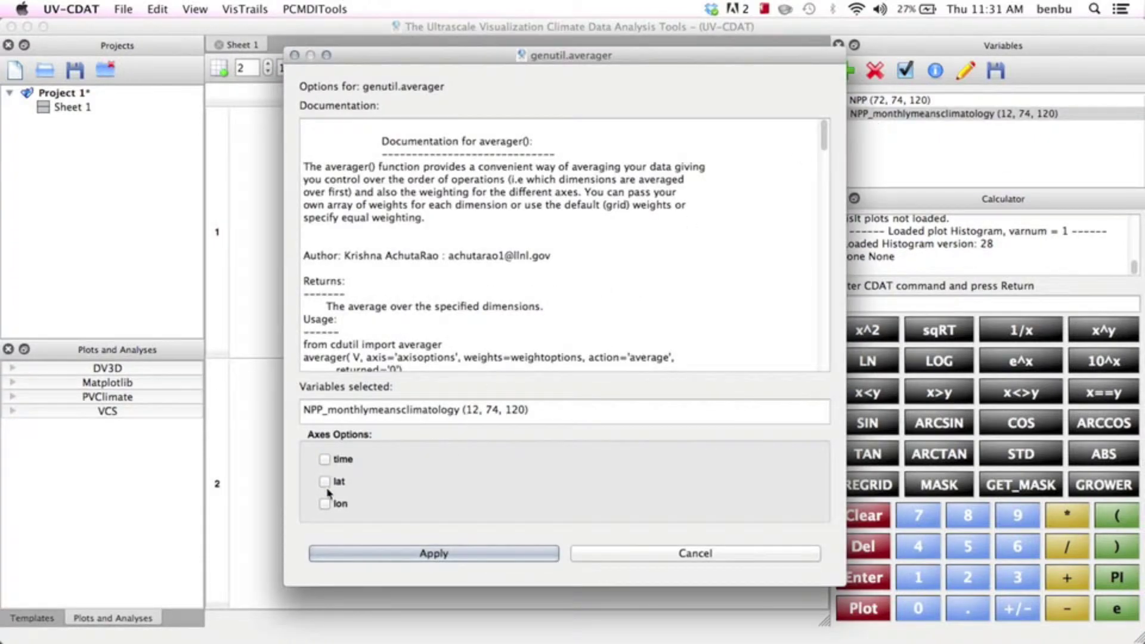
{"action": "left_click", "coordinate": [325, 482]}
{"action": "left_click", "coordinate": [325, 504]}
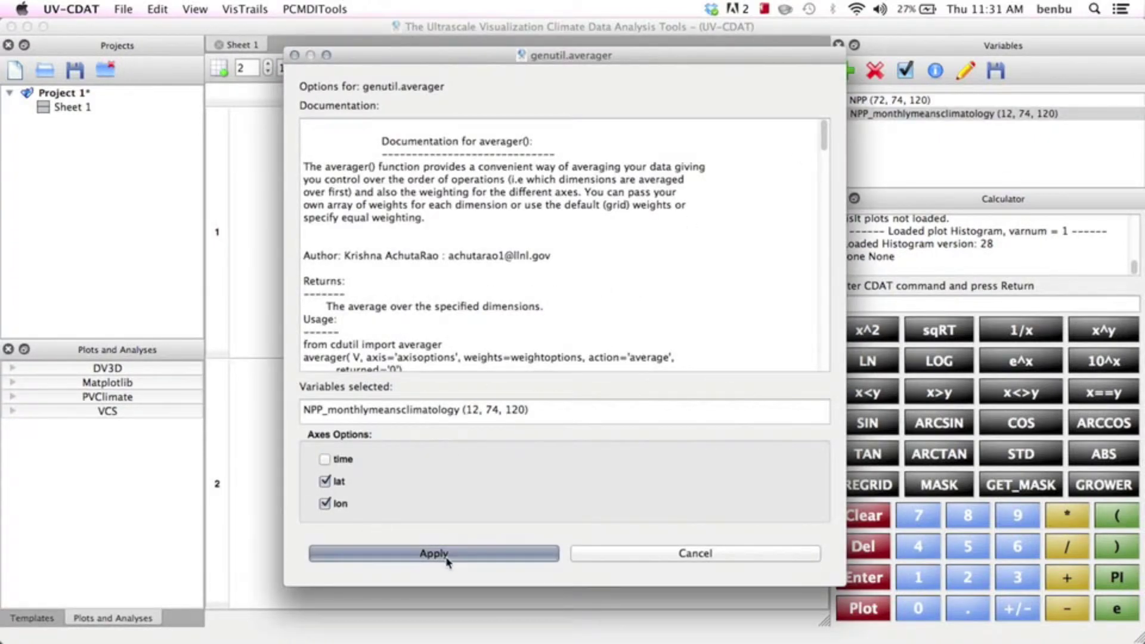
{"action": "left_click", "coordinate": [447, 555]}
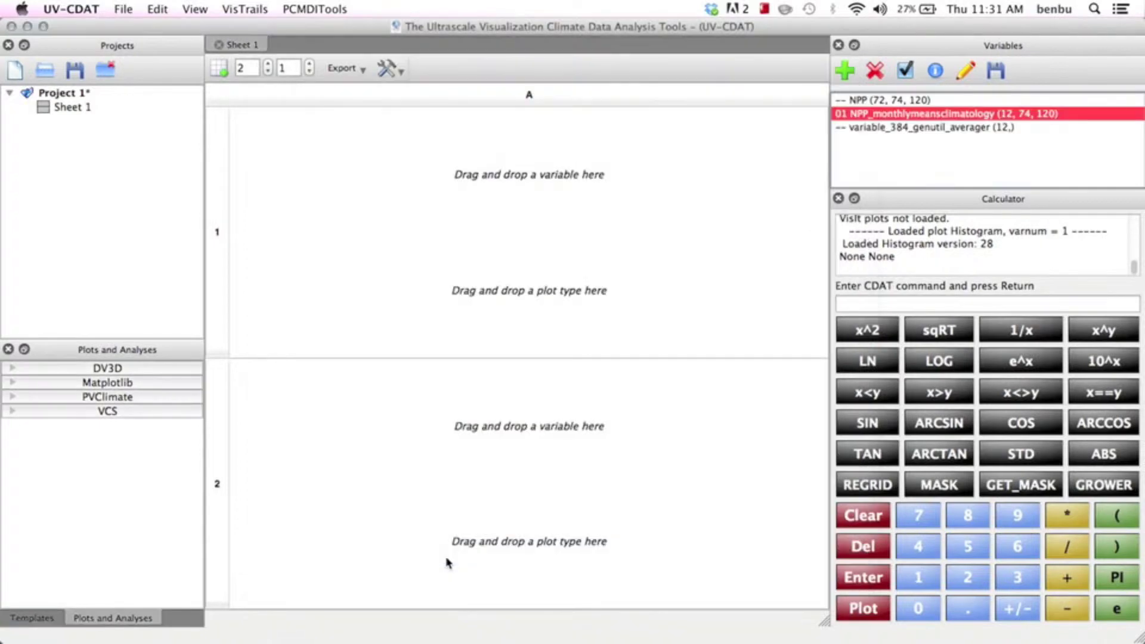
Plot the genutil averager variable in cell A1 with the VCS Yxvsx plot type ASD1.
{"action": "left_click", "coordinate": [904, 117]}
{"action": "left_click", "coordinate": [901, 127]}
{"action": "left_click_drag", "start_coordinate": [924, 127], "coordinate": [577, 195]}
{"action": "left_click", "coordinate": [12, 411]}
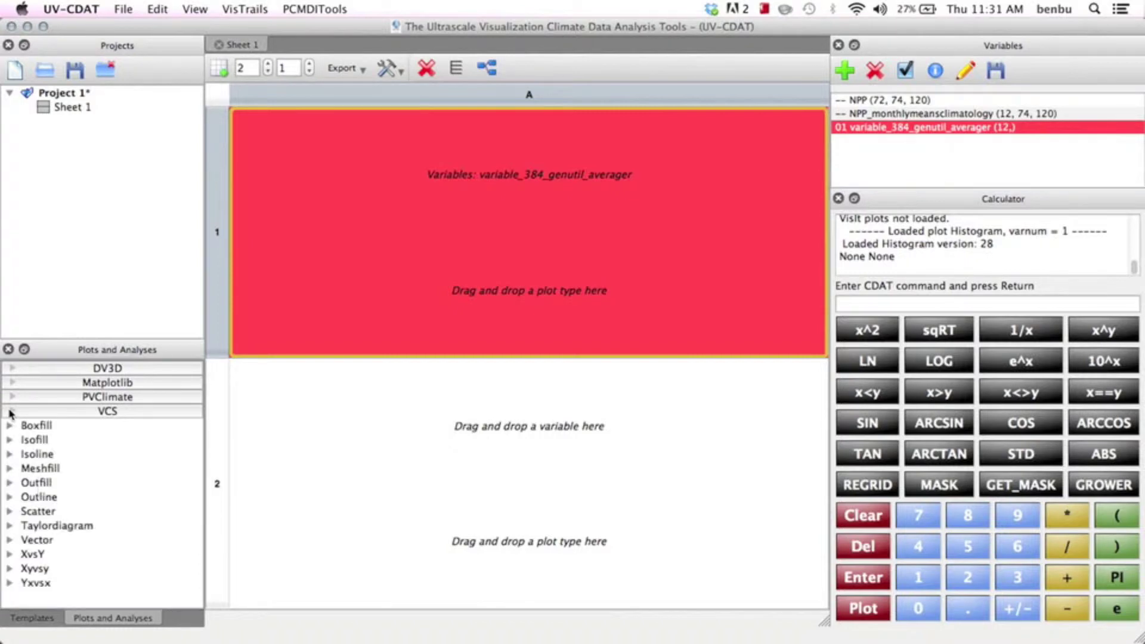
{"action": "left_click", "coordinate": [9, 583]}
{"action": "left_click", "coordinate": [48, 597]}
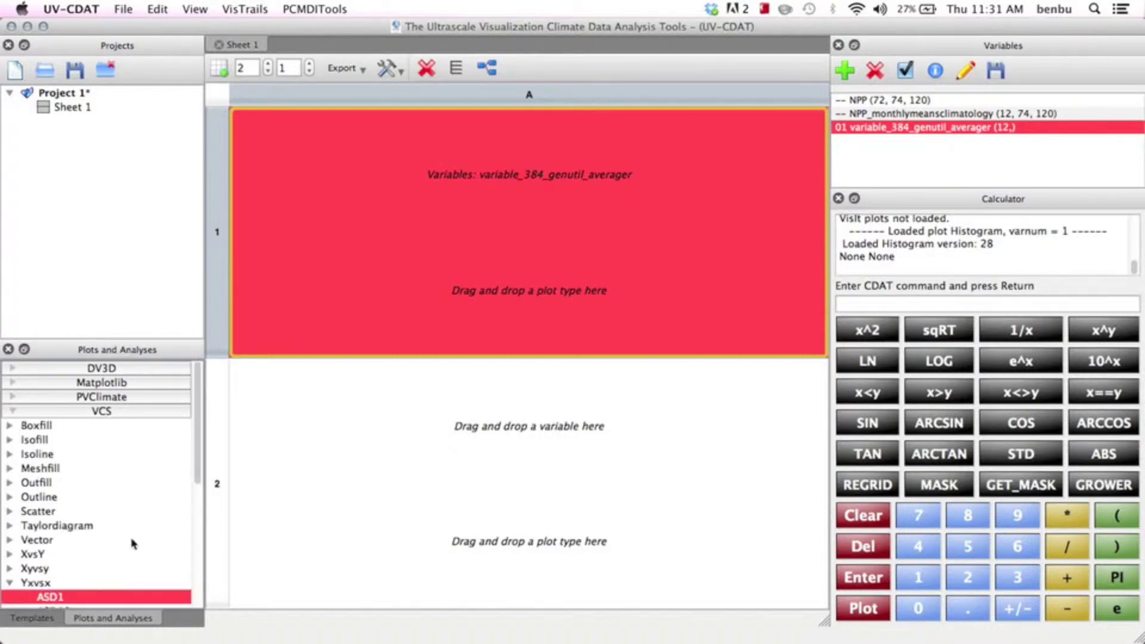
{"action": "left_click_drag", "start_coordinate": [448, 328], "coordinate": [489, 305]}
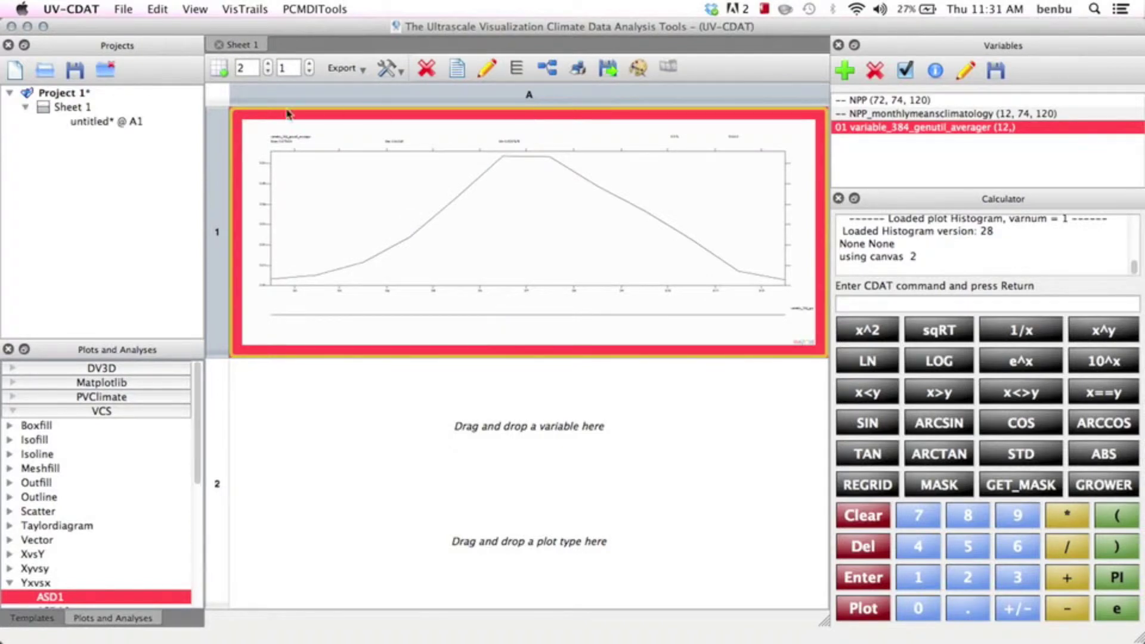
Save the project in the NPP folder as "MsTMIP Benchmark Models".
{"action": "left_click", "coordinate": [73, 72]}
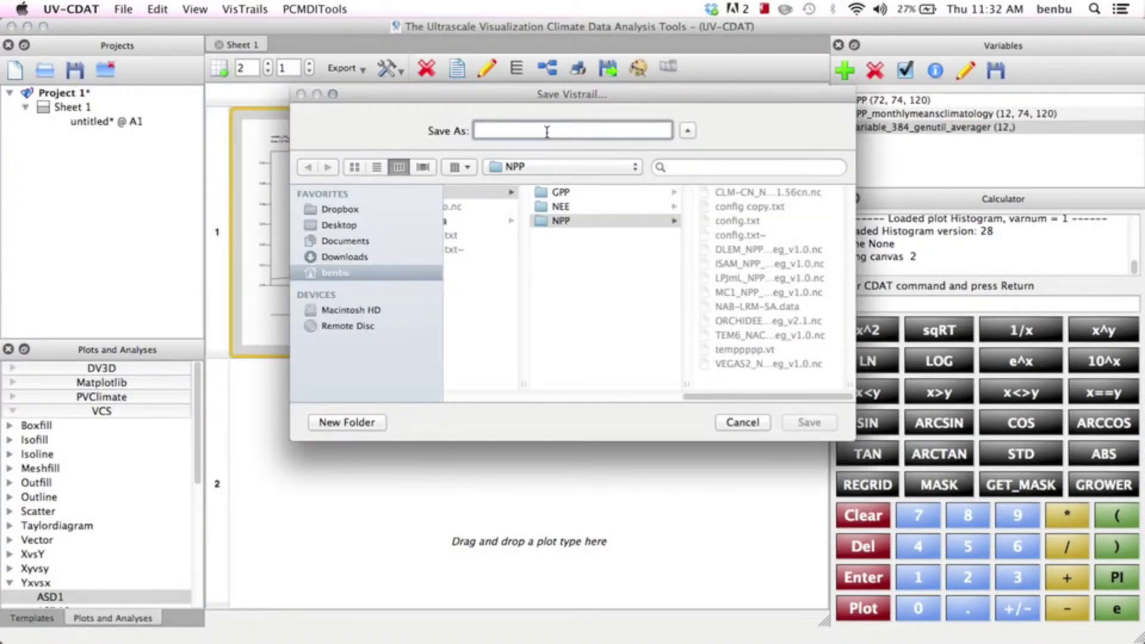
{"action": "type", "text": "MsTMIP Benchmark Models"}
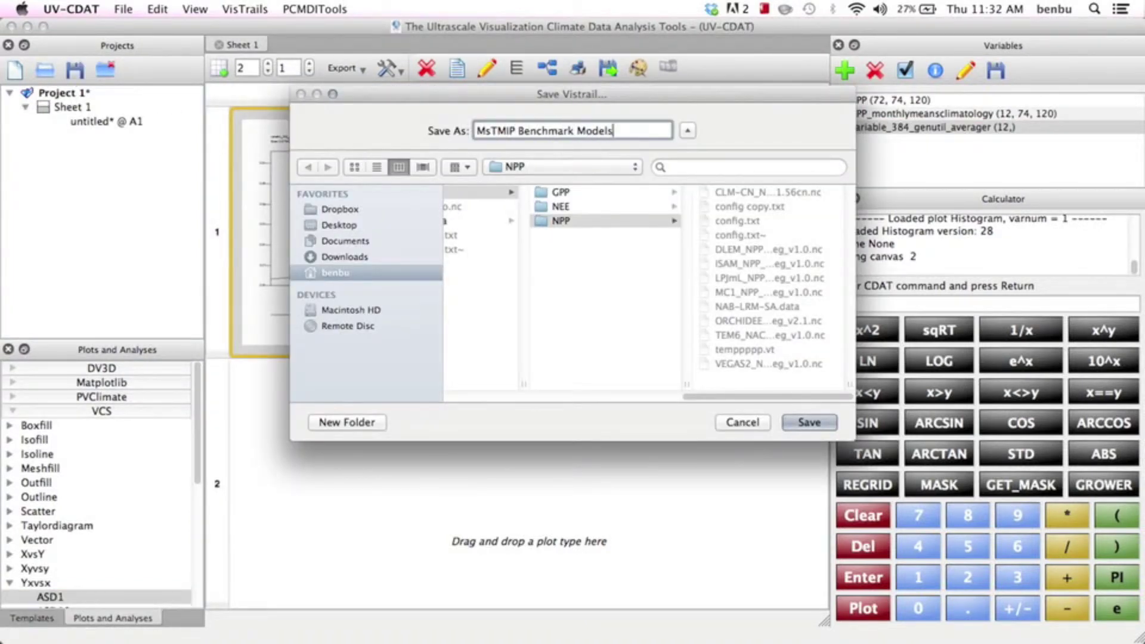
{"action": "key", "text": "Return"}
Rename the untitled visualization in cell A1 to "Monthly long-term mean".
{"action": "double_click", "coordinate": [100, 122]}
{"action": "type", "text": "Monthl"}
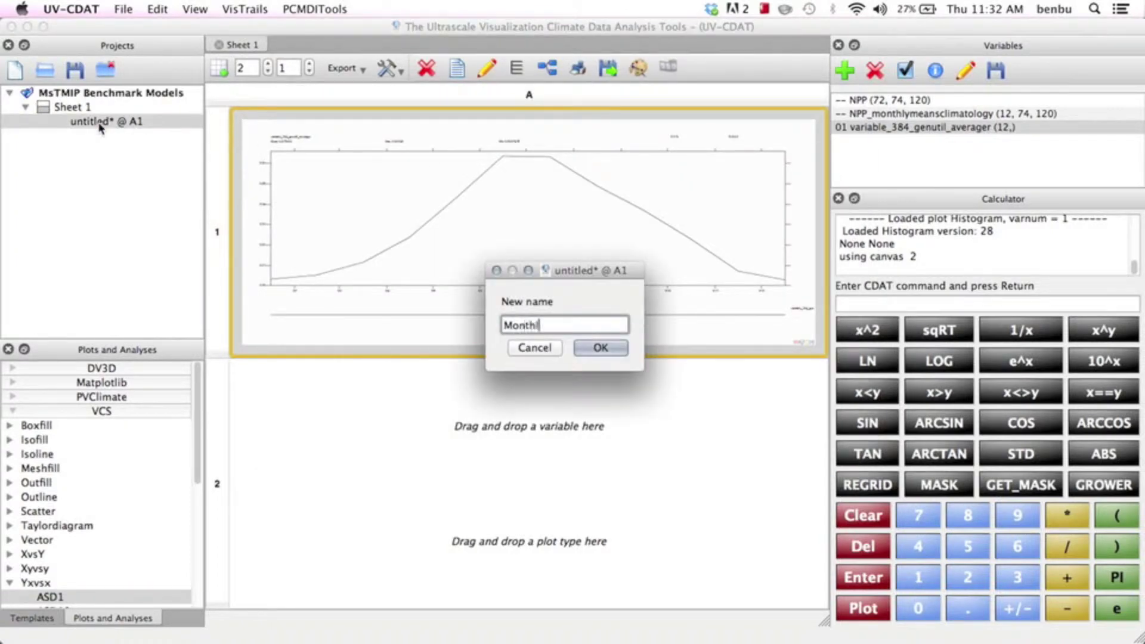
{"action": "type", "text": "y long-term mean"}
{"action": "key", "text": "Return"}
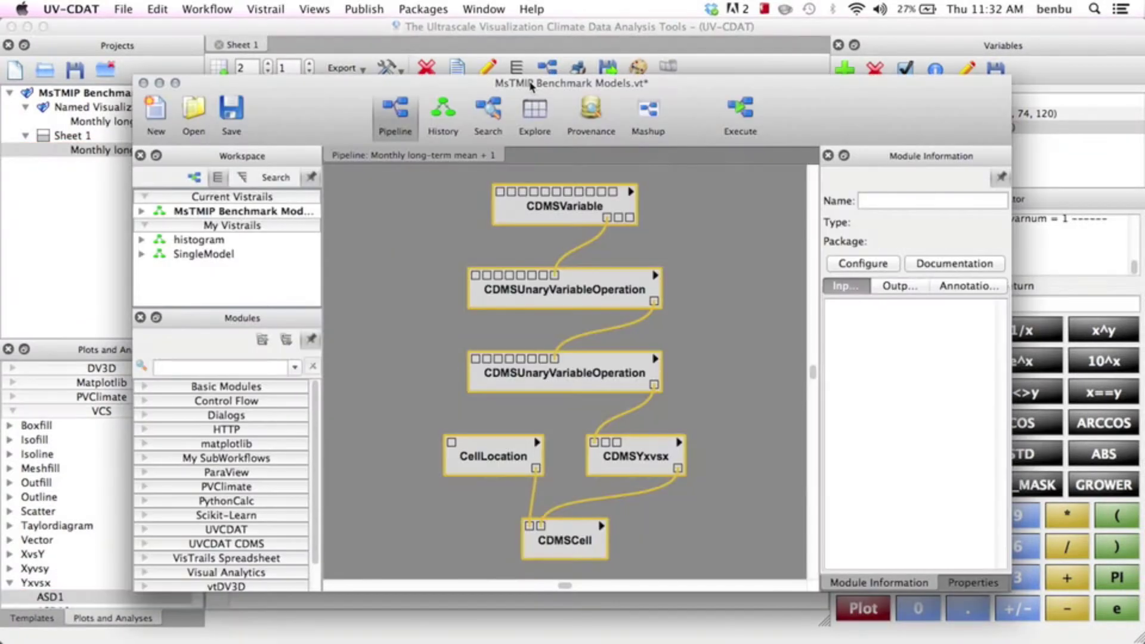
Open the plot's workflow pipeline and delete the CellLocation, CDMSYxvsx and CDMSCell modules.
{"action": "left_click", "coordinate": [547, 67]}
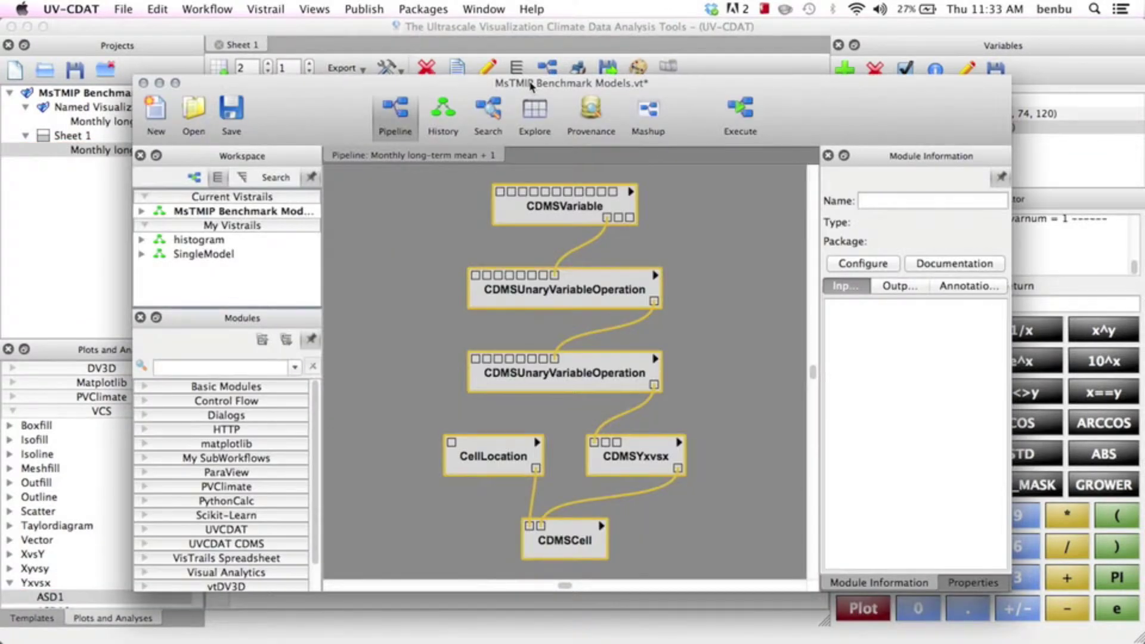
{"action": "left_click_drag", "start_coordinate": [732, 451], "coordinate": [475, 547]}
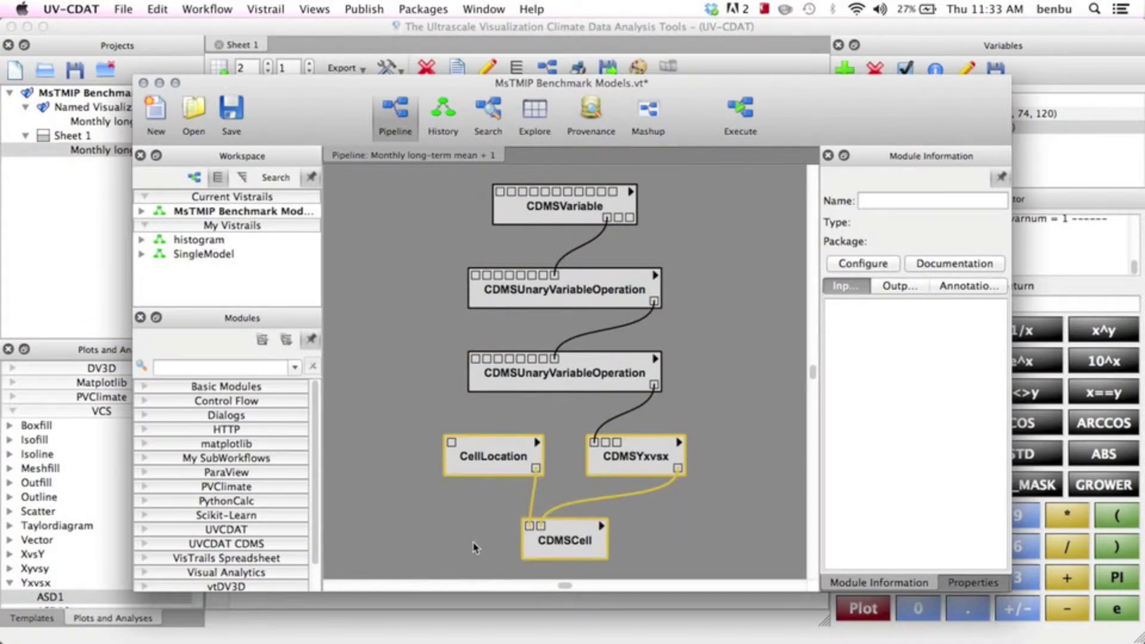
{"action": "key", "text": "Delete"}
Create a subworkflow named "Process: LTM-SA" from the CDMSVariable module and the two CDMSUnaryVariableOperation modules.
{"action": "left_click_drag", "start_coordinate": [713, 386], "coordinate": [486, 179]}
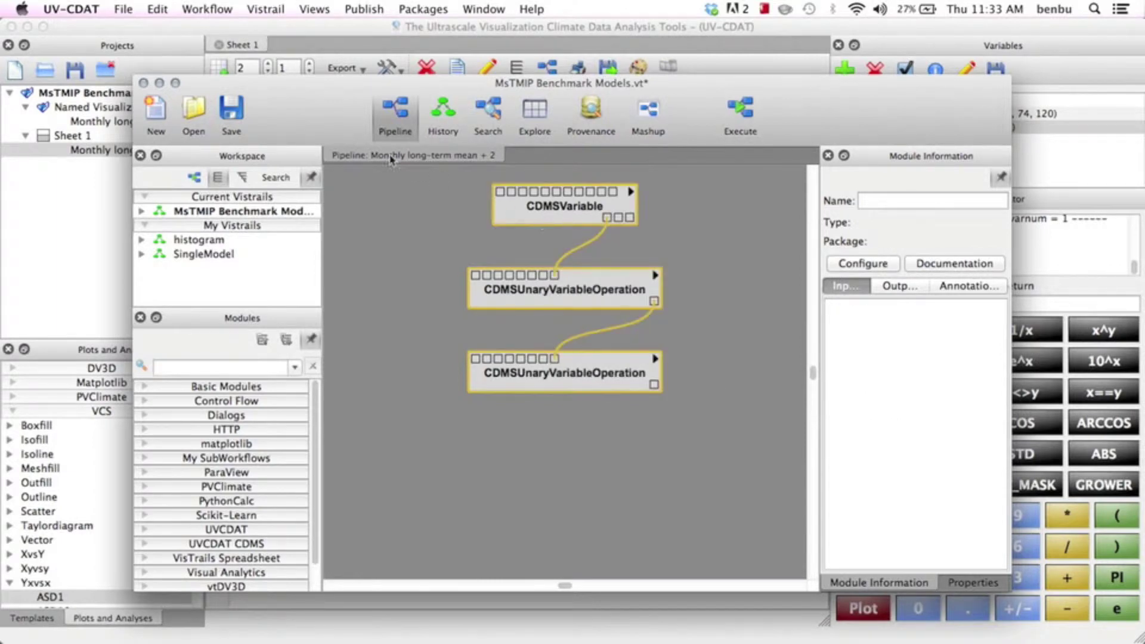
{"action": "left_click", "coordinate": [212, 16]}
{"action": "left_click", "coordinate": [243, 136]}
{"action": "type", "text": "Porc"}
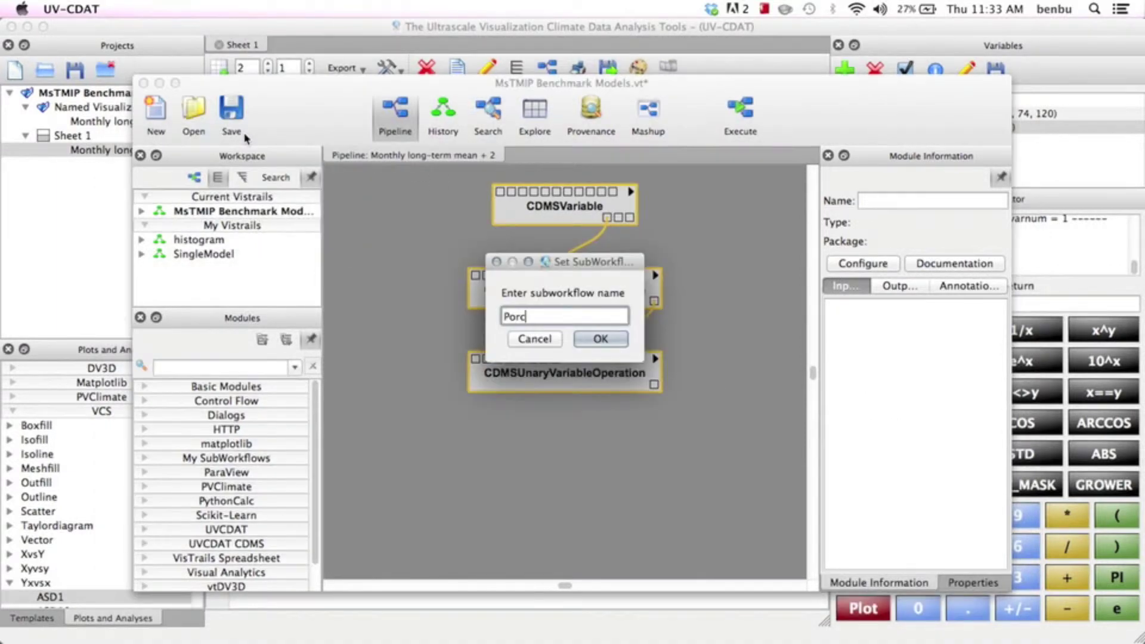
{"action": "key", "text": "BackSpace"}
{"action": "key", "text": "BackSpace"}
{"action": "key", "text": "BackSpace"}
{"action": "type", "text": "rocess: LTM-SA"}
{"action": "key", "text": "Return"}
Open the Process: LTM-SA subworkflow for editing and add two InputPort modules above and one OutputPort module below the chain.
{"action": "left_click", "coordinate": [545, 276]}
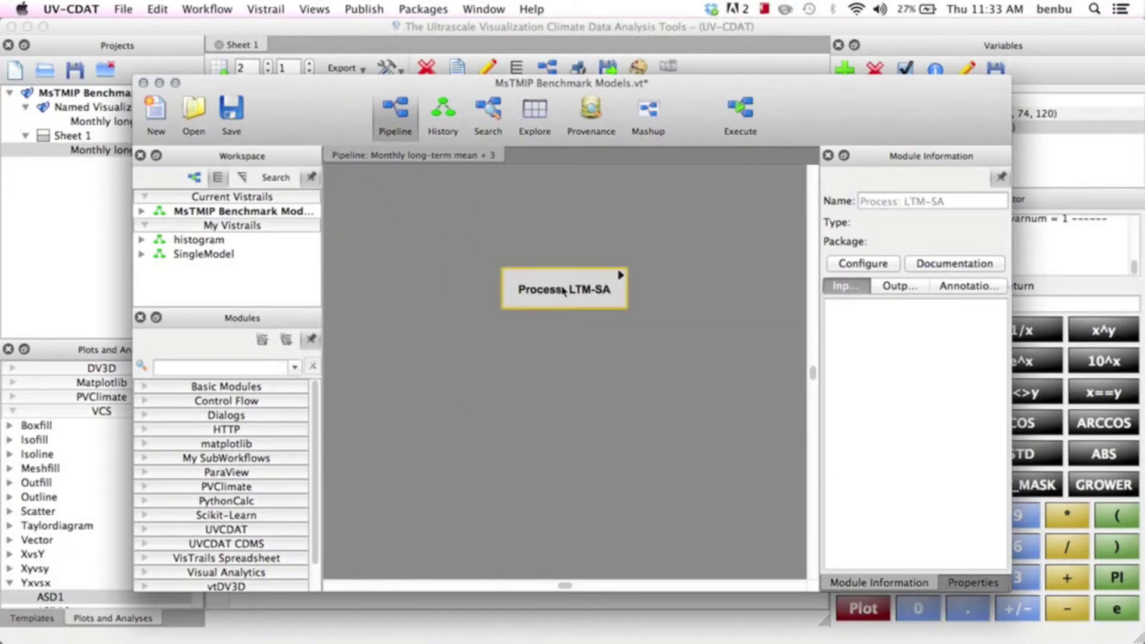
{"action": "left_click", "coordinate": [205, 10]}
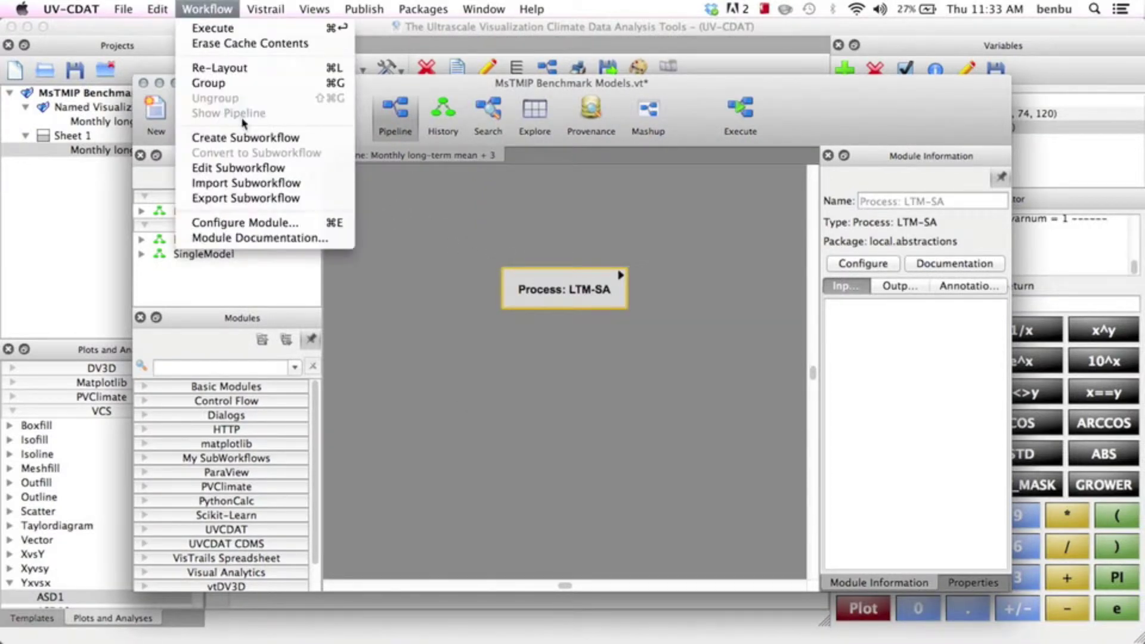
{"action": "left_click", "coordinate": [245, 167]}
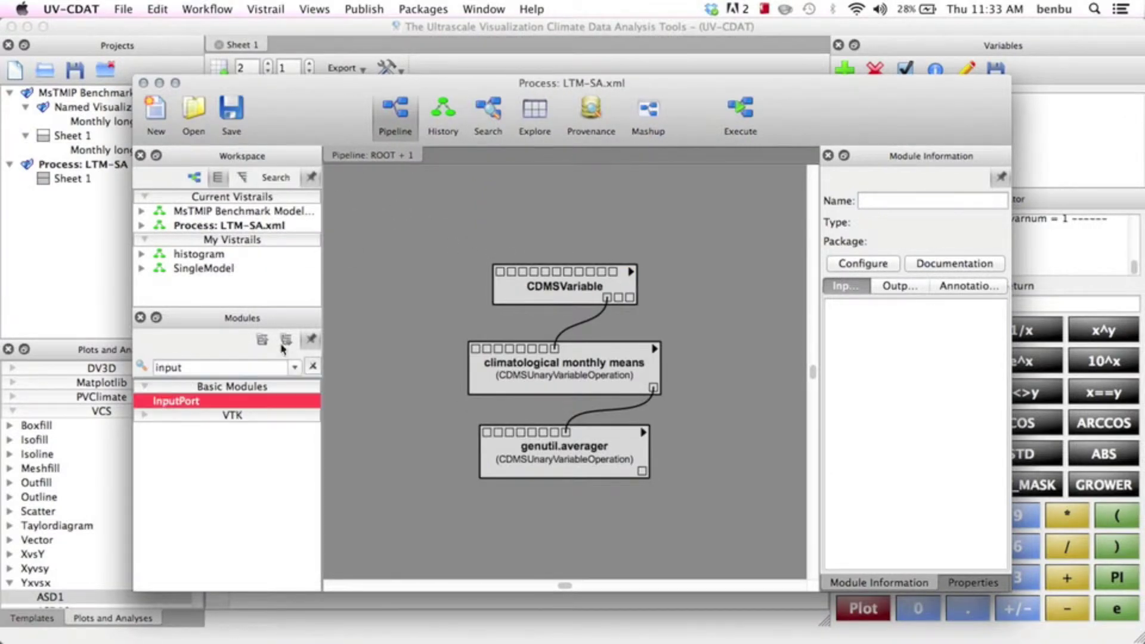
{"action": "left_click_drag", "start_coordinate": [281, 349], "coordinate": [446, 218]}
{"action": "left_click_drag", "start_coordinate": [176, 400], "coordinate": [664, 207]}
{"action": "double_click", "coordinate": [212, 368]}
{"action": "type", "text": "put"}
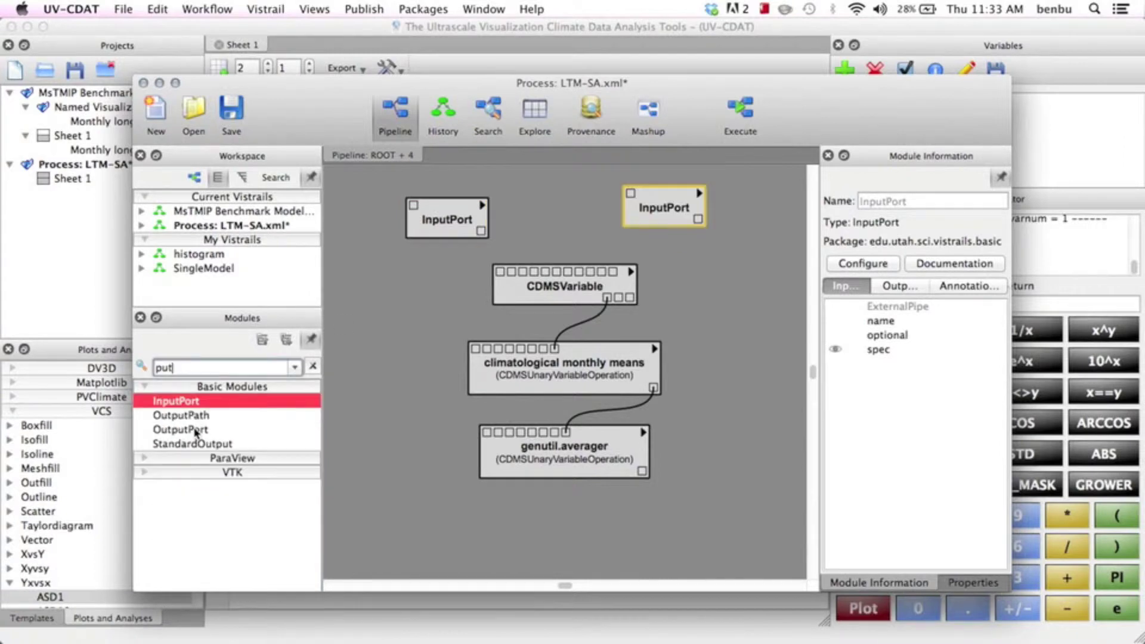
{"action": "left_click_drag", "start_coordinate": [180, 430], "coordinate": [632, 523]}
Name the two input ports url and varNameInFile and connect both to the CDMSVariable module.
{"action": "left_click", "coordinate": [446, 219]}
{"action": "left_click", "coordinate": [881, 321]}
{"action": "left_click", "coordinate": [919, 346]}
{"action": "left_click", "coordinate": [664, 207]}
{"action": "left_click", "coordinate": [881, 321]}
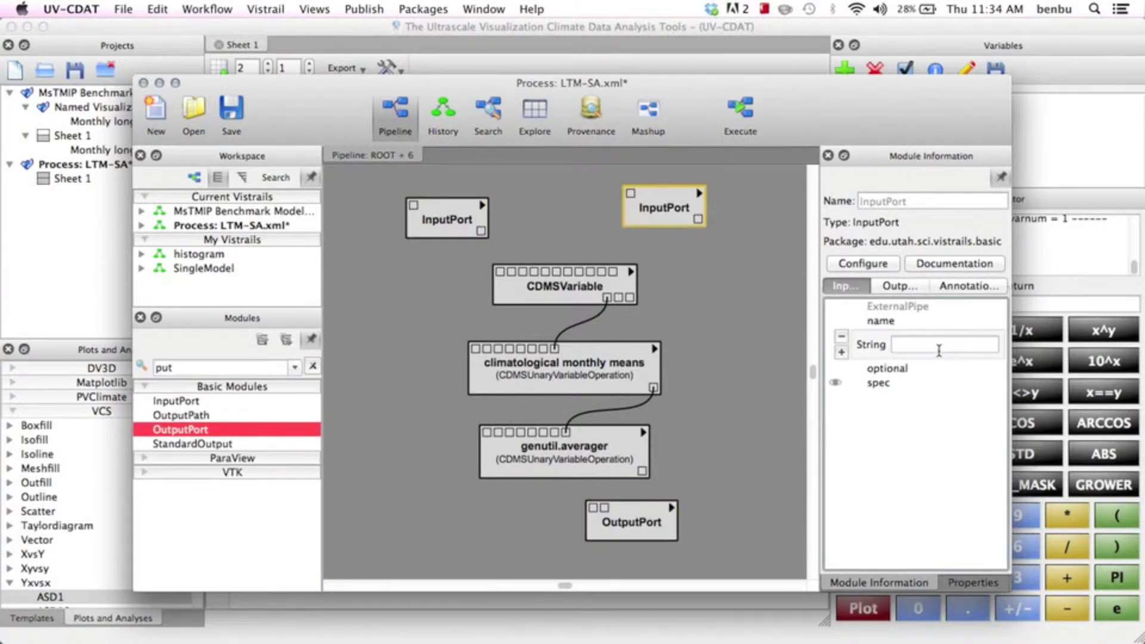
{"action": "left_click", "coordinate": [938, 349]}
{"action": "type", "text": "varNameInFile"}
{"action": "left_click_drag", "start_coordinate": [698, 220], "coordinate": [579, 271]}
{"action": "left_click_drag", "start_coordinate": [481, 232], "coordinate": [511, 272]}
Name the output port output_var, connect the genutil.averager output to it and save the subworkflow.
{"action": "left_click", "coordinate": [647, 517]}
{"action": "left_click", "coordinate": [880, 322]}
{"action": "left_click", "coordinate": [938, 345]}
{"action": "type", "text": "output_var"}
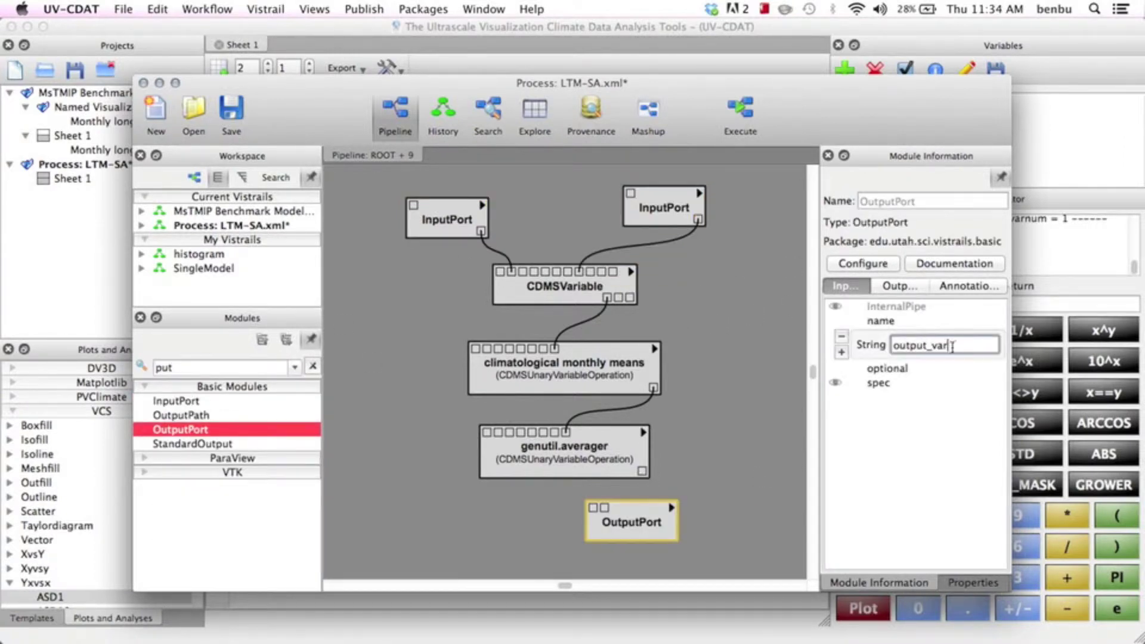
{"action": "left_click_drag", "start_coordinate": [642, 470], "coordinate": [604, 508]}
{"action": "key", "text": "super+s"}
Upgrade the Process: LTM-SA module in the MsTMIP Benchmark Models pipeline and move it further left on the canvas.
{"action": "left_click", "coordinate": [243, 211]}
{"action": "right_click", "coordinate": [619, 275]}
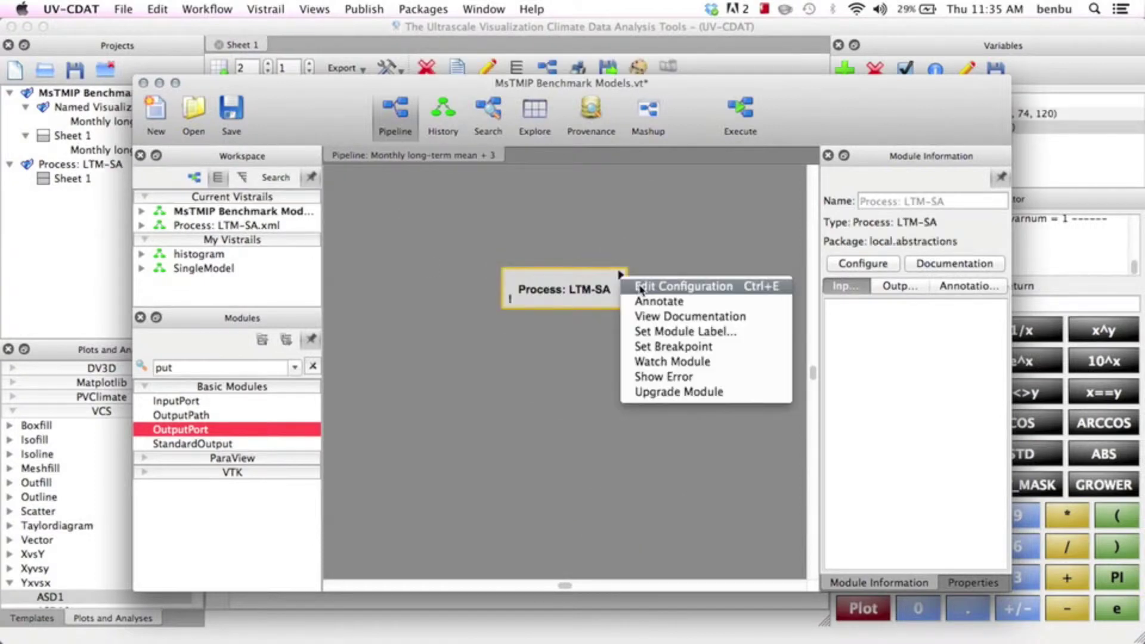
{"action": "left_click", "coordinate": [653, 392]}
{"action": "left_click_drag", "start_coordinate": [551, 296], "coordinate": [473, 287]}
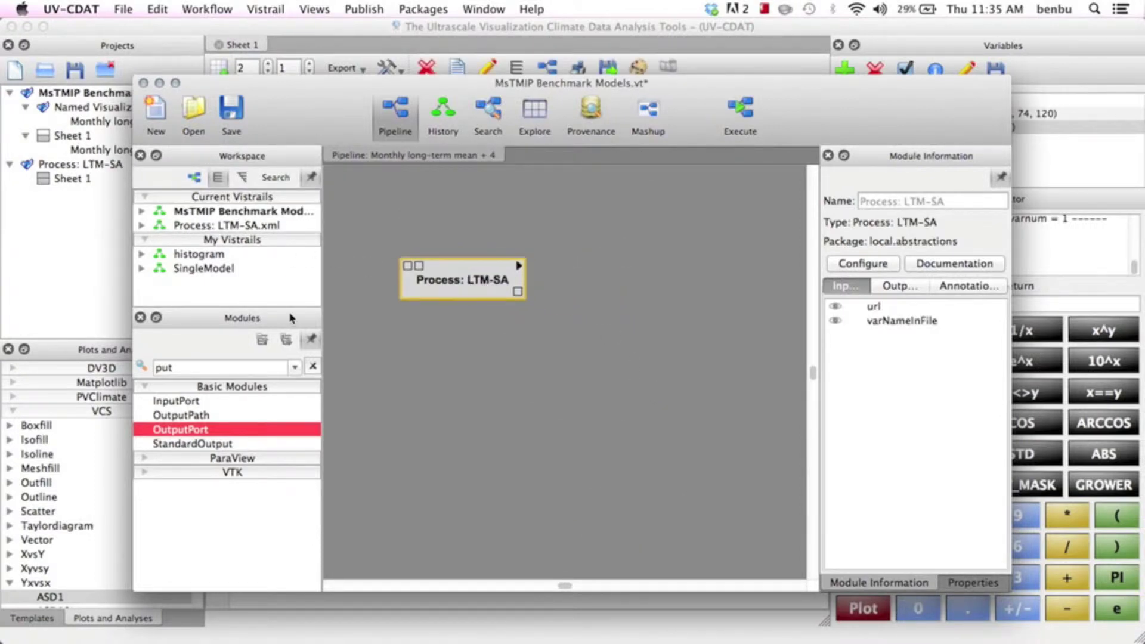
Find the ConfigReader module and add it to the pipeline above and to the right of Process: LTM-SA.
{"action": "double_click", "coordinate": [173, 368]}
{"action": "type", "text": "config"}
{"action": "left_click", "coordinate": [203, 415]}
{"action": "left_click_drag", "start_coordinate": [203, 415], "coordinate": [657, 210]}
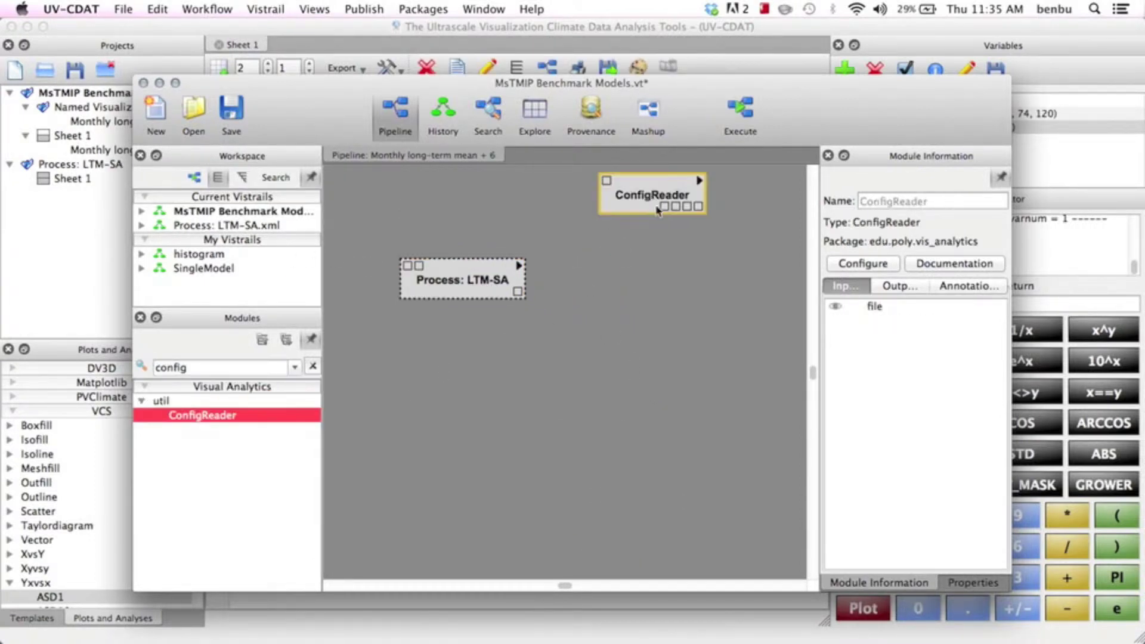
Set ConfigReader's input file to config.txt from the NPP folder and connect its rightmost output to Process: LTM-SA's second input port.
{"action": "left_click", "coordinate": [875, 306]}
{"action": "left_click", "coordinate": [986, 334]}
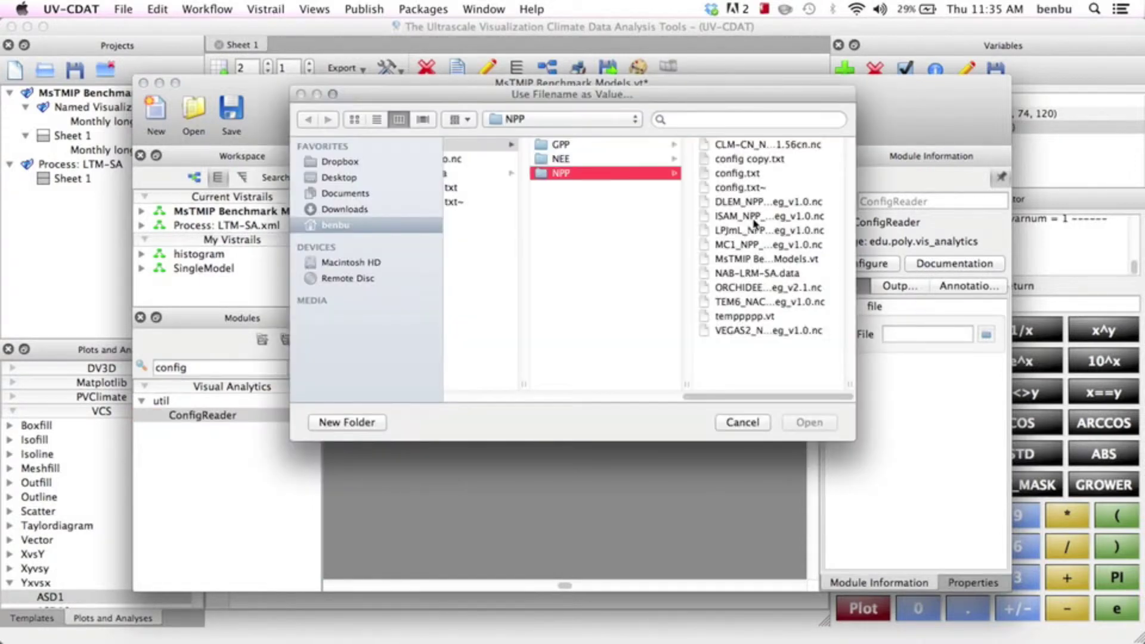
{"action": "left_click", "coordinate": [740, 173]}
{"action": "left_click", "coordinate": [809, 423]}
{"action": "left_click_drag", "start_coordinate": [698, 207], "coordinate": [420, 266]}
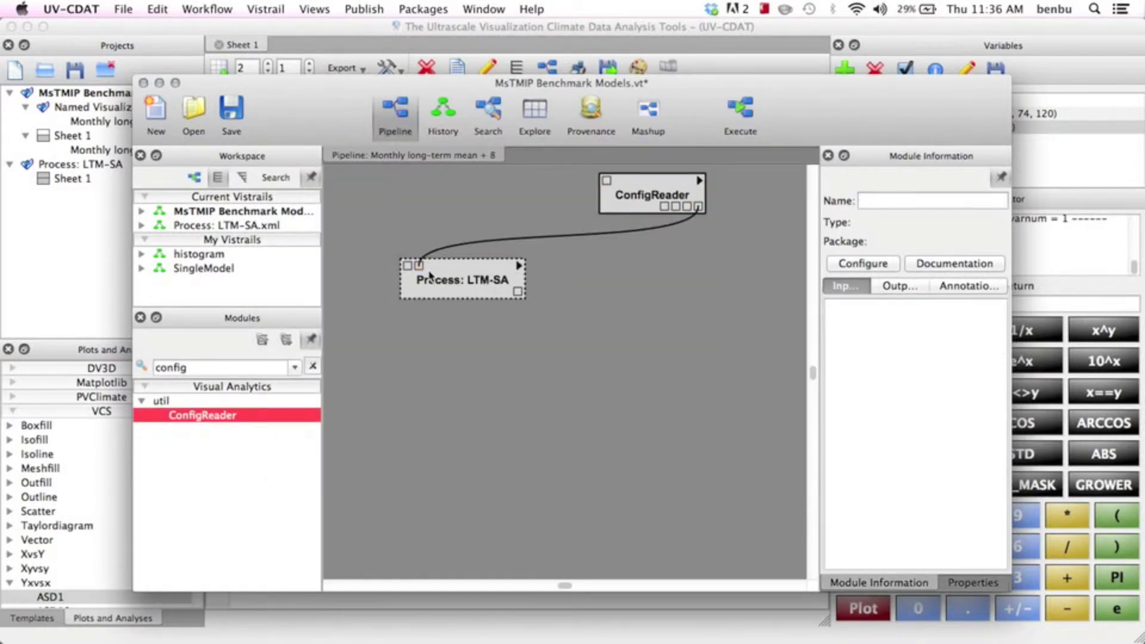
Add a Map module below Process: LTM-SA, setting its InputPort to the url port and its OutputPort to the subworkflow's output variable port.
{"action": "double_click", "coordinate": [214, 366]}
{"action": "type", "text": "map"}
{"action": "left_click_drag", "start_coordinate": [221, 401], "coordinate": [556, 350]}
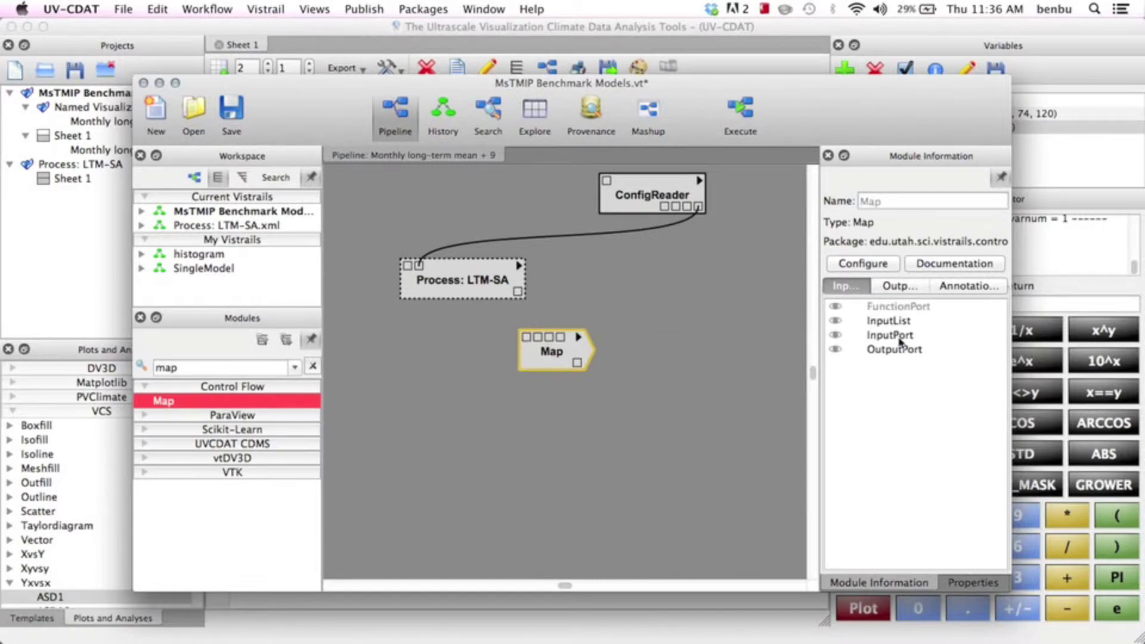
{"action": "left_click", "coordinate": [893, 335]}
{"action": "left_click", "coordinate": [918, 358]}
{"action": "type", "text": "['url'"}
{"action": "left_click", "coordinate": [894, 383]}
{"action": "type", "text": "ou"}
Connect ConfigReader's second output to Map's InputList, and expose Process: LTM-SA's self output and connect it to Map's FunctionPort.
{"action": "left_click_drag", "start_coordinate": [676, 206], "coordinate": [538, 337]}
{"action": "left_click", "coordinate": [498, 295]}
{"action": "left_click", "coordinate": [899, 286]}
{"action": "left_click", "coordinate": [836, 320]}
{"action": "left_click_drag", "start_coordinate": [506, 291], "coordinate": [526, 338]}
Add a PythonSource module below Map and name it ConvertMatrix.
{"action": "double_click", "coordinate": [211, 367]}
{"action": "type", "text": "python"}
{"action": "left_click_drag", "start_coordinate": [199, 395], "coordinate": [614, 416]}
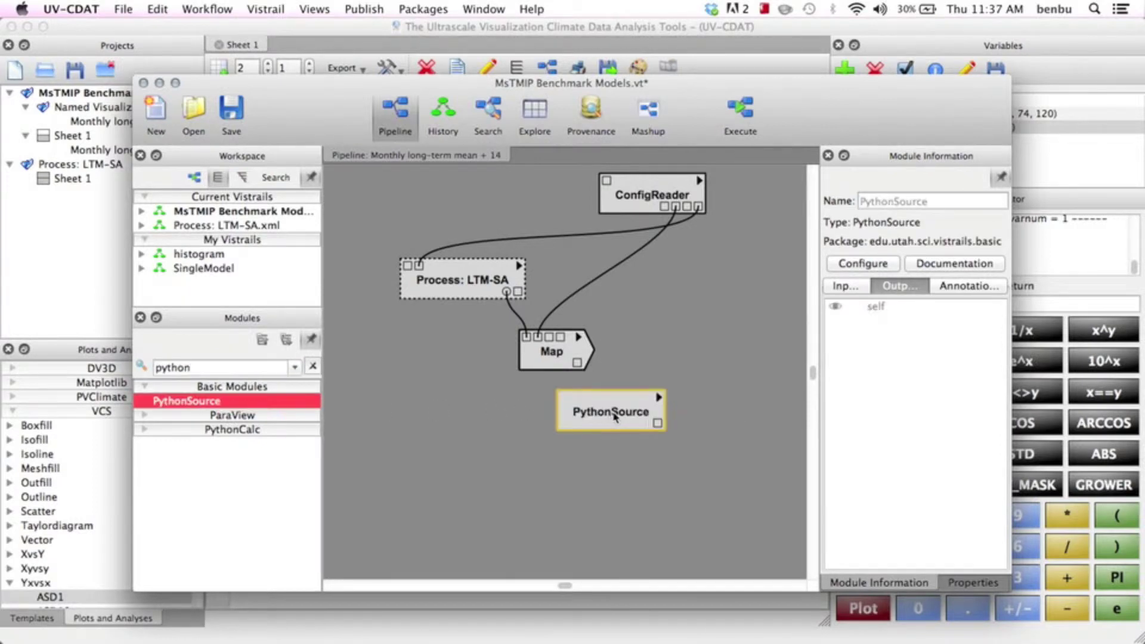
{"action": "left_click", "coordinate": [894, 204]}
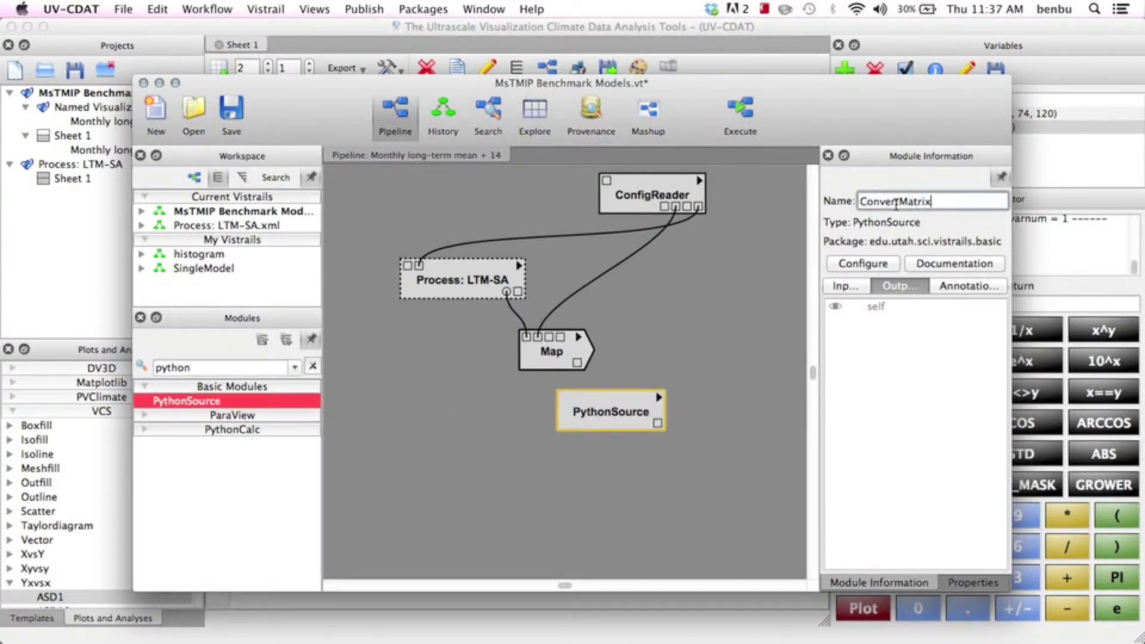
{"action": "key", "text": "Return"}
In ConvertMatrix's configuration, add two input ports of type List named vars and model_names.
{"action": "right_click", "coordinate": [659, 396]}
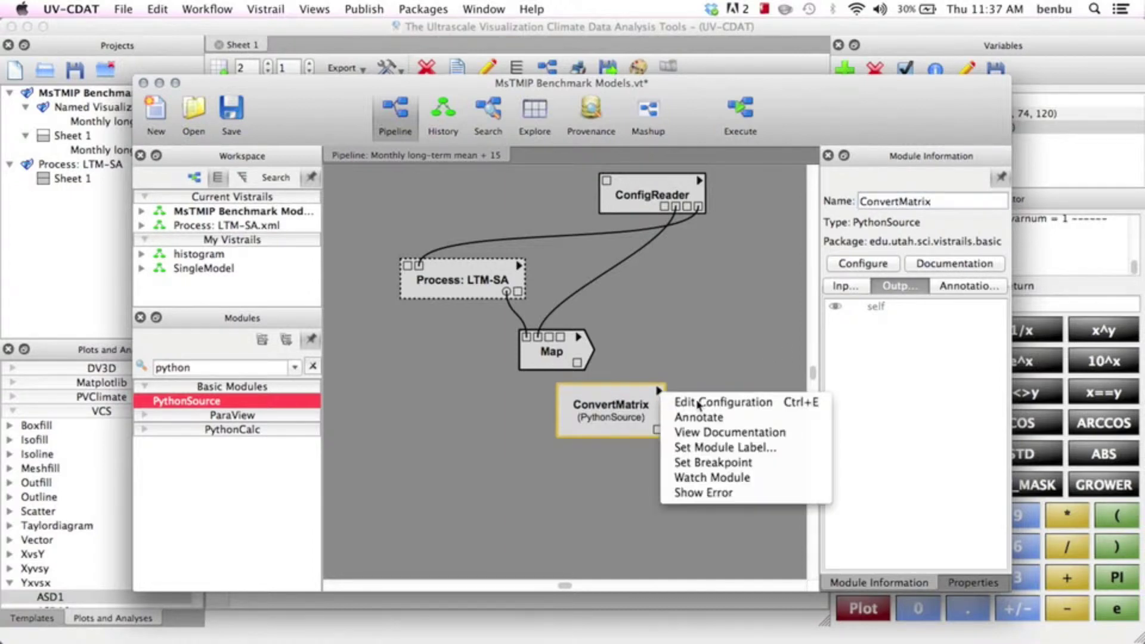
{"action": "left_click", "coordinate": [696, 401]}
{"action": "left_click", "coordinate": [224, 240]}
{"action": "type", "text": "vars"}
{"action": "key", "text": "Tab"}
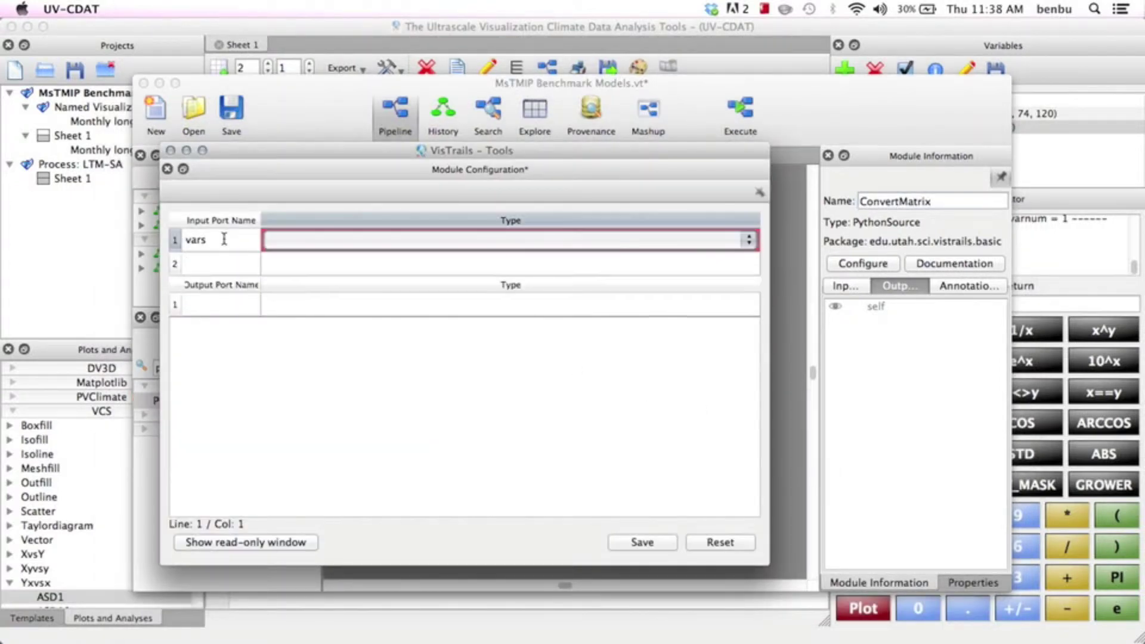
{"action": "key", "text": "l"}
{"action": "key", "text": "Tab"}
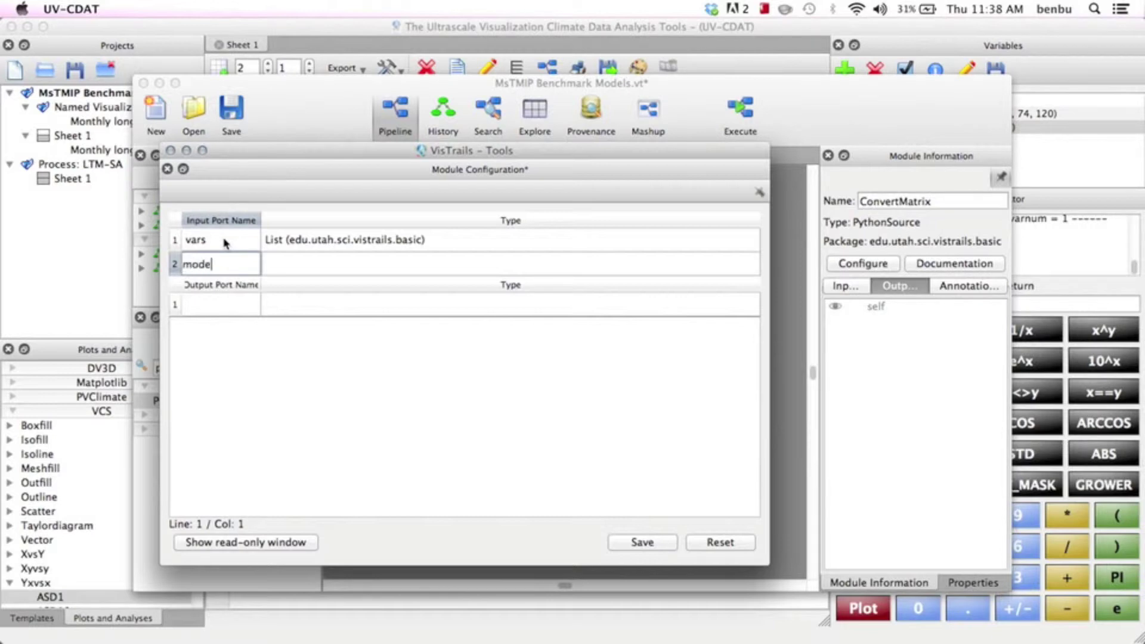
{"action": "key", "text": "Tab"}
{"action": "type", "text": "List"}
{"action": "key", "text": "Return"}
Add an output port named matrix of type Matrix (edu.poly.vis_analytics) to ConvertMatrix.
{"action": "left_click", "coordinate": [228, 328]}
{"action": "type", "text": "ma"}
{"action": "key", "text": "Tab"}
{"action": "type", "text": "Matrix"}
{"action": "key", "text": "Return"}
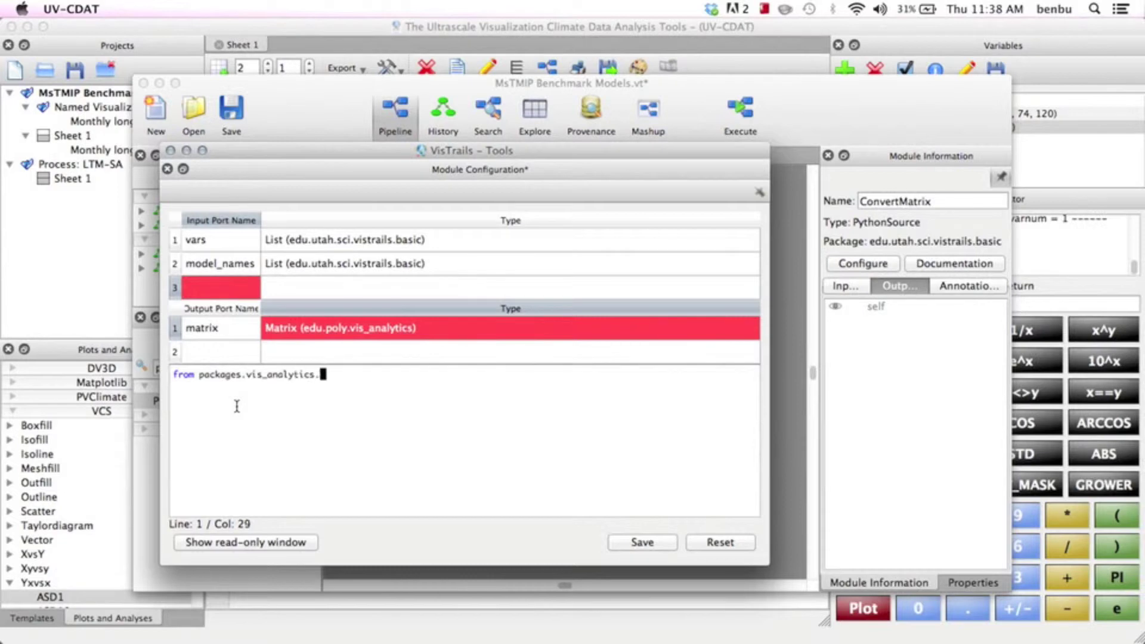
Write the ConvertMatrix script that fills a Matrix with the vars data and sets its ids, its labels from model_names and its attributes, and save it.
{"action": "type", "text": "matrix import Matrix"}
{"action": "key", "text": "Return"}
{"action": "type", "text": "import numpy as np  matrix = Matrix() matrix.values = np.zeros((len(vars), vars"}
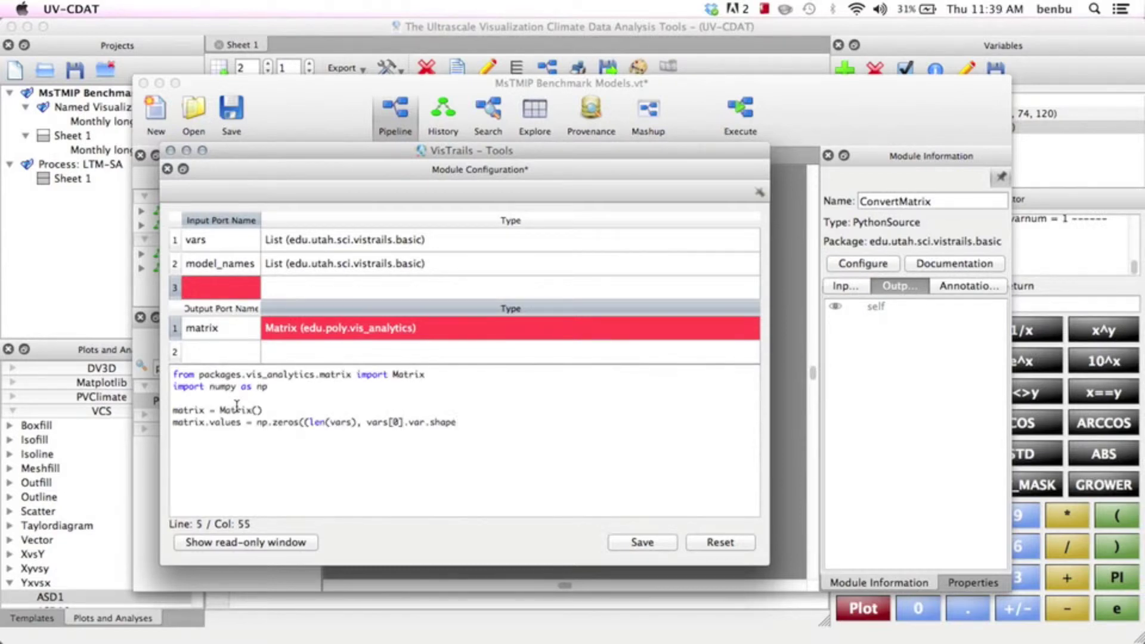
{"action": "type", "text": "[0].var.shape[0]))  for i, var in enumerate(vars):     matrix.values[i,:] = var.var.data  matrix.ids = range(len(vars)) matrix.labels = model_names"}
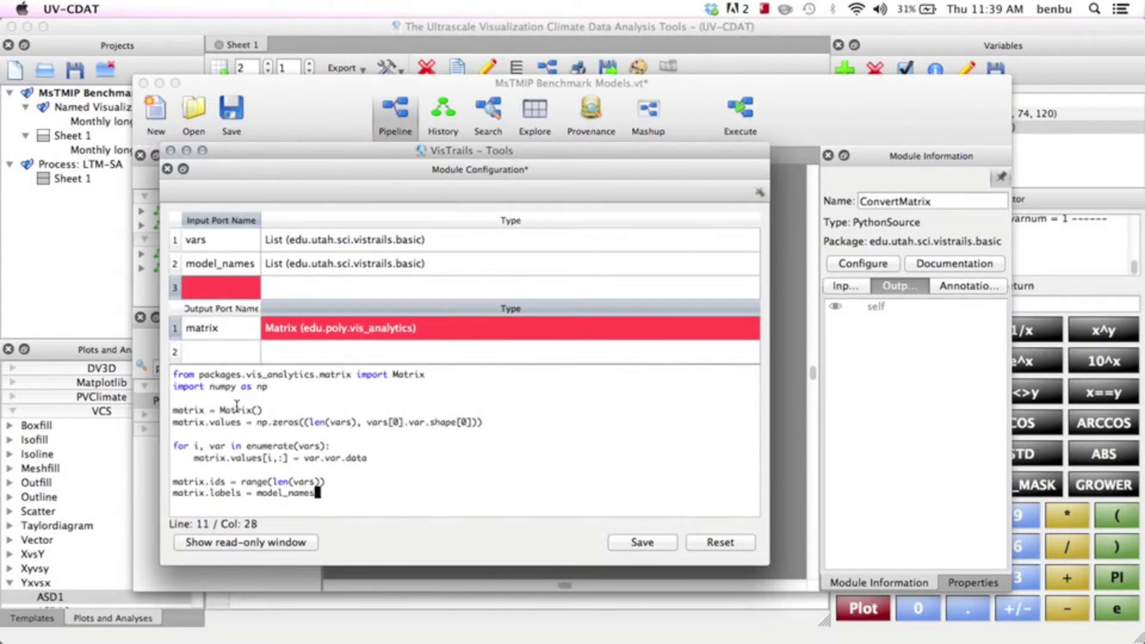
{"action": "key", "text": "Return"}
{"action": "type", "text": "matrix.attributes = [str(_id) for _id in matrix.ids]"}
{"action": "left_click", "coordinate": [642, 542]}
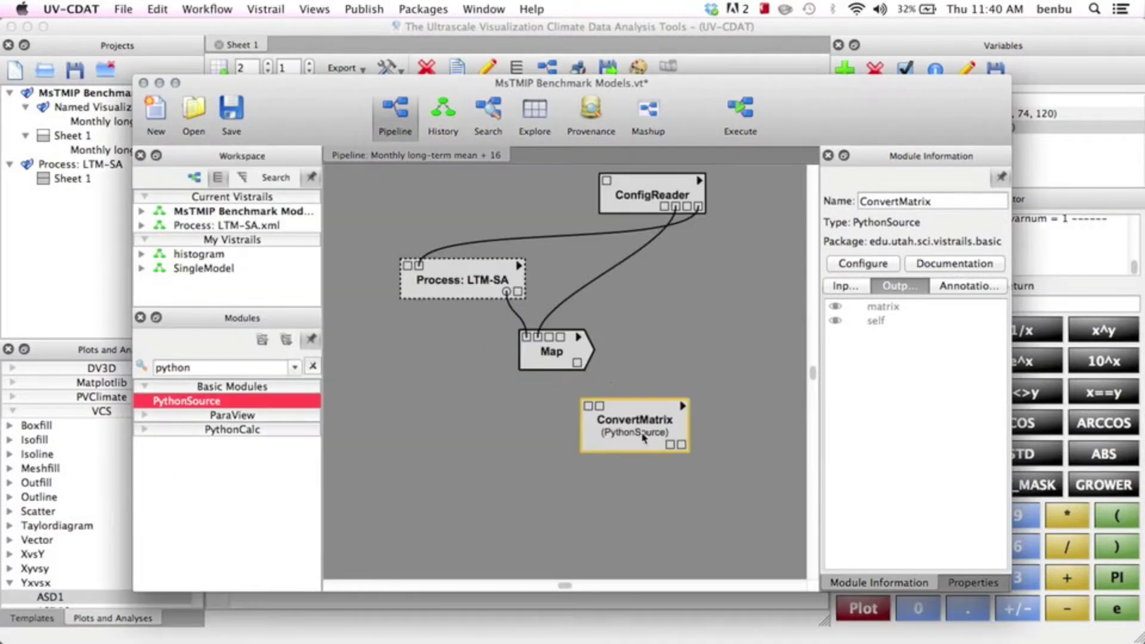
Connect Map's output to ConvertMatrix's vars input and ConfigReader's first output to its model_names input, adjusting the module positions slightly.
{"action": "left_click_drag", "start_coordinate": [643, 438], "coordinate": [646, 440]}
{"action": "mouse_move", "coordinate": [574, 364]}
{"action": "left_mouse_down"}
{"action": "mouse_move", "coordinate": [568, 381]}
{"action": "mouse_move", "coordinate": [569, 371]}
{"action": "left_mouse_up"}
{"action": "left_click_drag", "start_coordinate": [571, 370], "coordinate": [592, 408]}
{"action": "left_click_drag", "start_coordinate": [664, 206], "coordinate": [603, 408]}
Add a Series Plot module below ConvertMatrix and connect ConvertMatrix's matrix output to it.
{"action": "double_click", "coordinate": [203, 368]}
{"action": "type", "text": "seri"}
{"action": "left_click", "coordinate": [201, 431]}
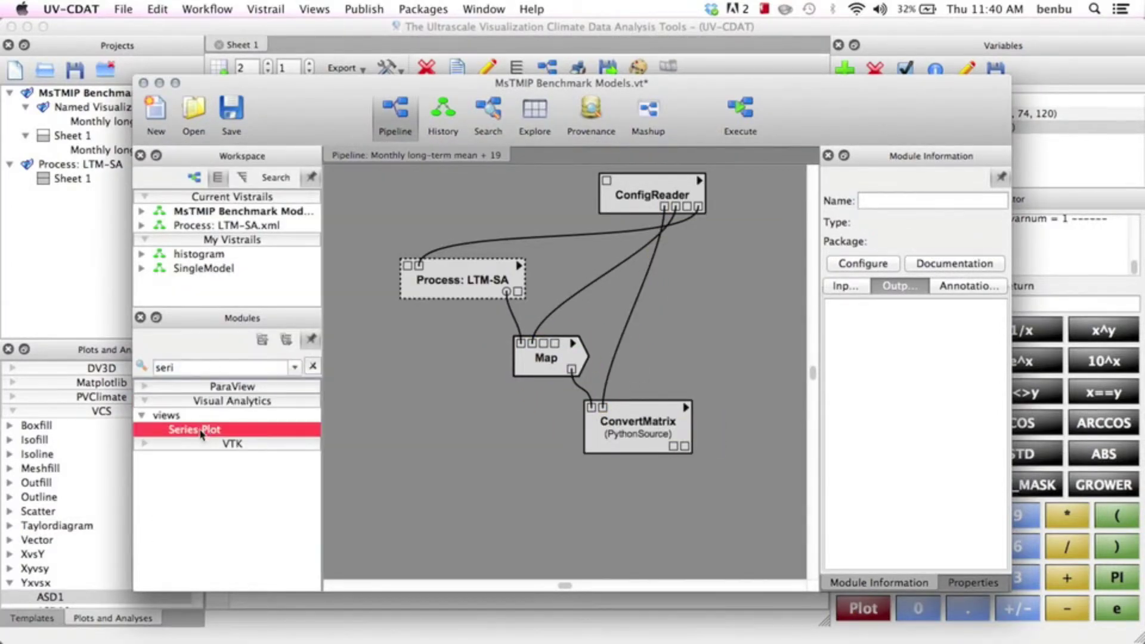
{"action": "left_click_drag", "start_coordinate": [201, 431], "coordinate": [689, 530]}
{"action": "left_click_drag", "start_coordinate": [673, 446], "coordinate": [668, 517]}
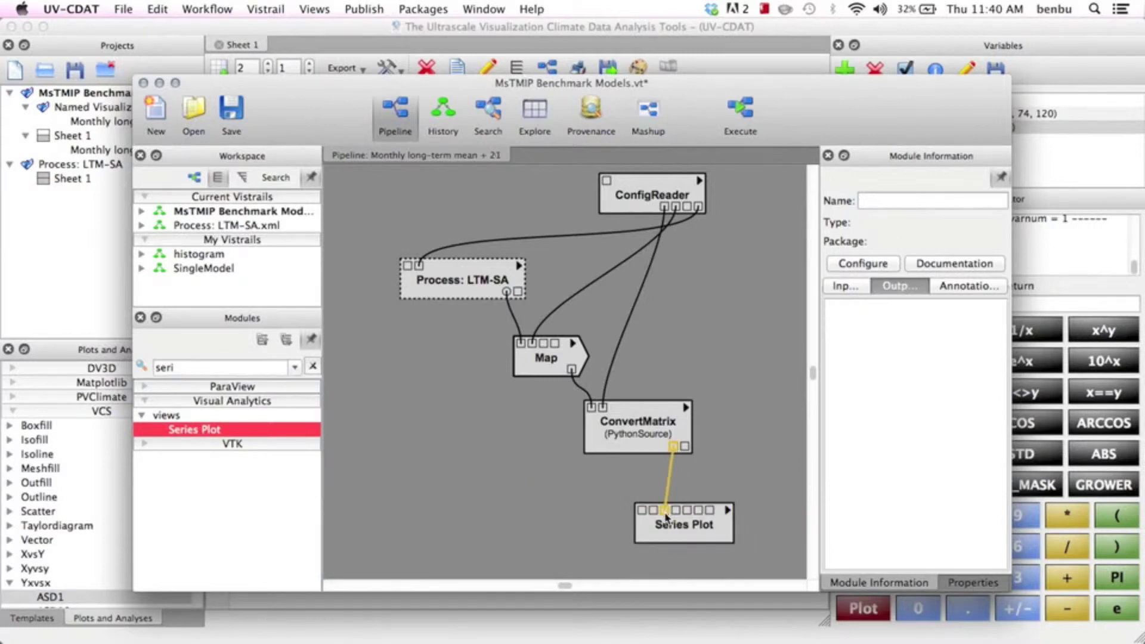
Add a CellLocation module above and to the right of ConvertMatrix and connect it to Series Plot's first input port.
{"action": "double_click", "coordinate": [194, 368]}
{"action": "type", "text": "celll"}
{"action": "left_click_drag", "start_coordinate": [179, 401], "coordinate": [642, 511]}
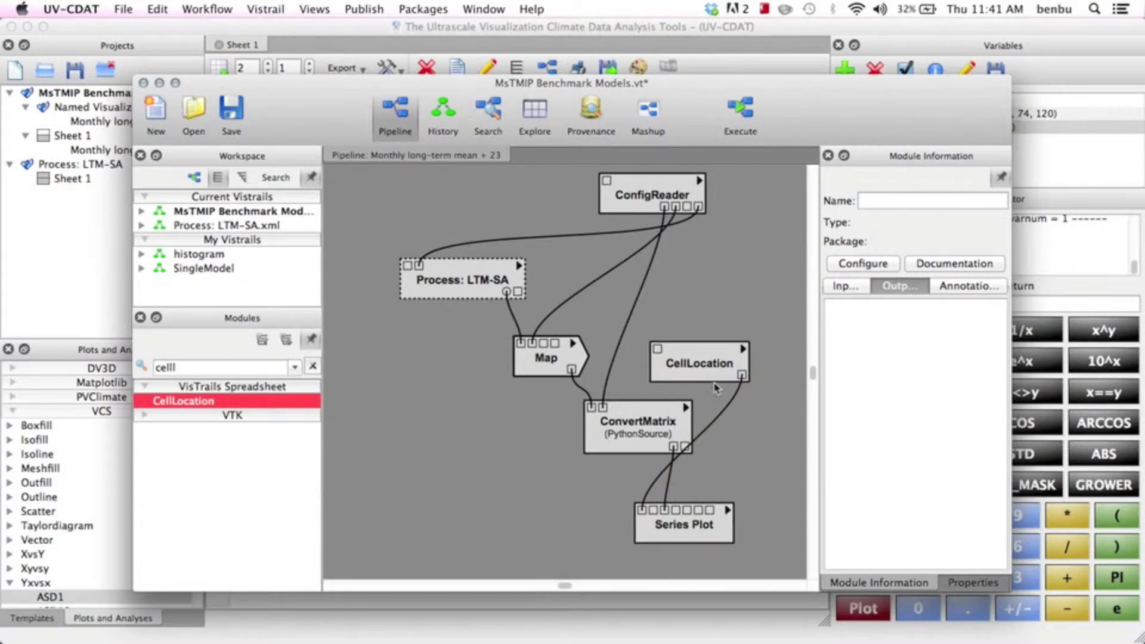
Set Series Plot's CellLocation to column 1 and row 1 and execute the workflow.
{"action": "left_click", "coordinate": [845, 286]}
{"action": "left_click", "coordinate": [887, 306]}
{"action": "left_click", "coordinate": [877, 383]}
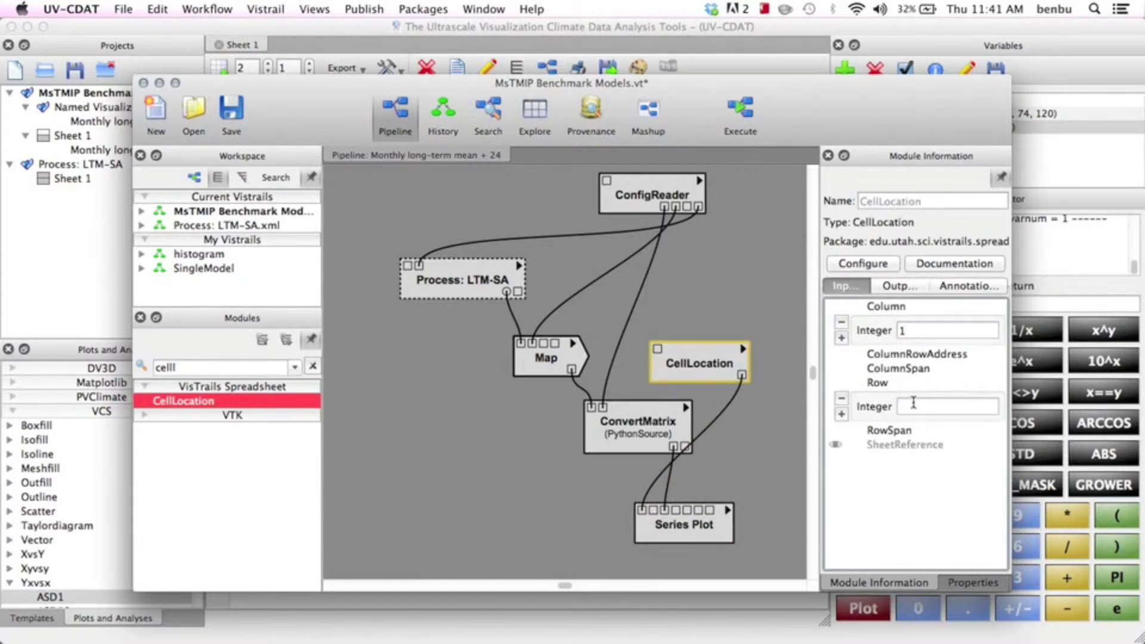
{"action": "left_click", "coordinate": [745, 130]}
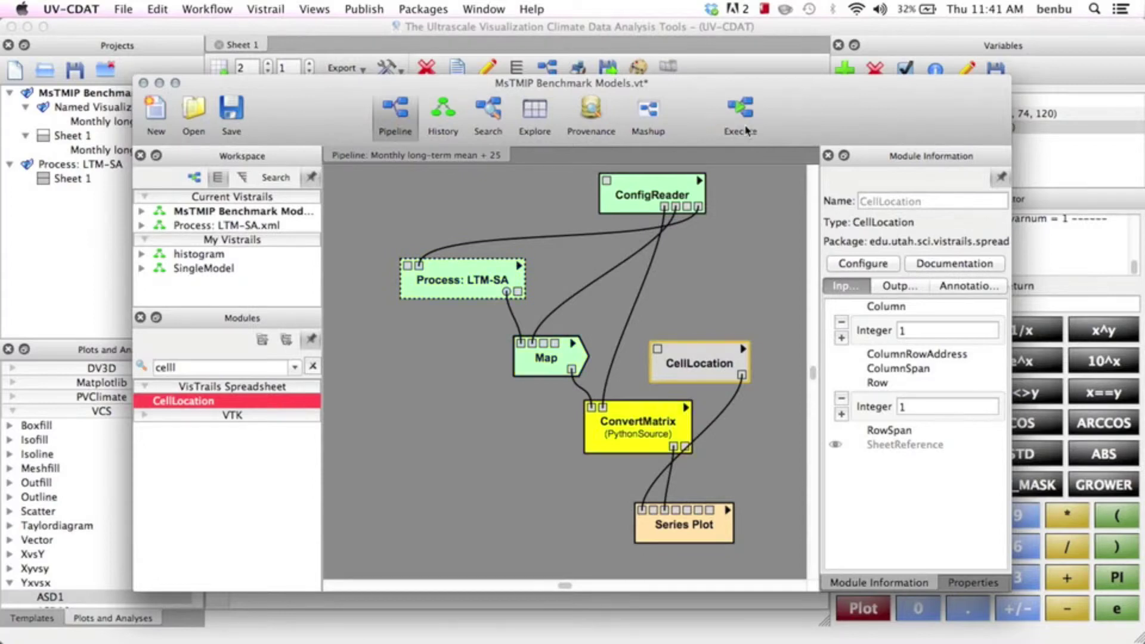
Tag the current version in the history as Multiple models and bring the spreadsheet window to the front.
{"action": "left_click", "coordinate": [444, 120]}
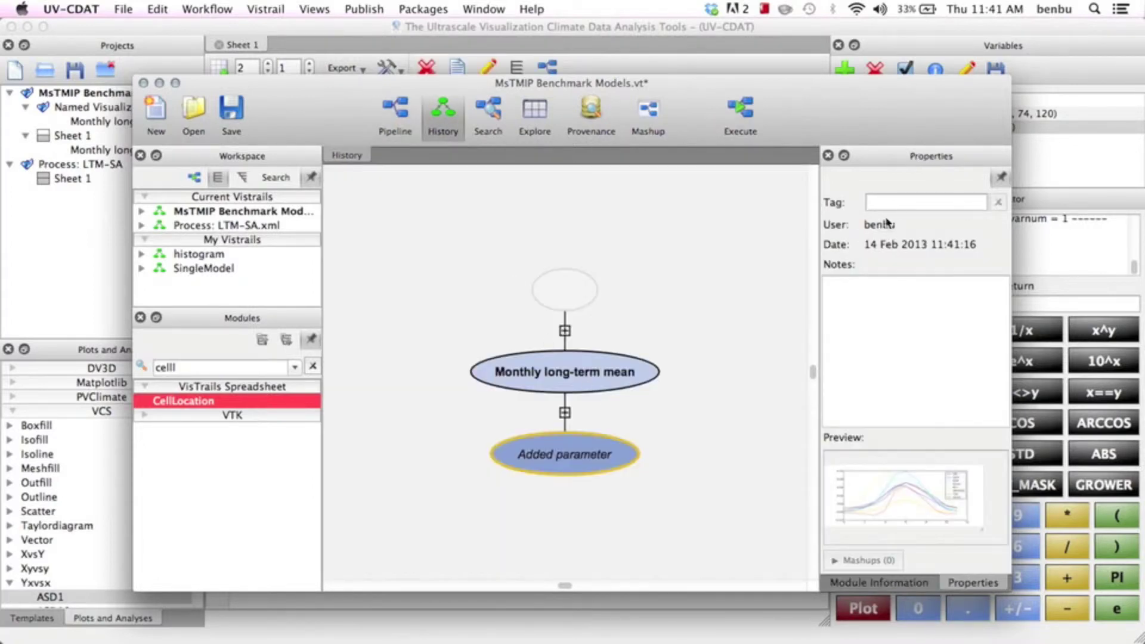
{"action": "left_click", "coordinate": [901, 201]}
{"action": "type", "text": "Multiple moe"}
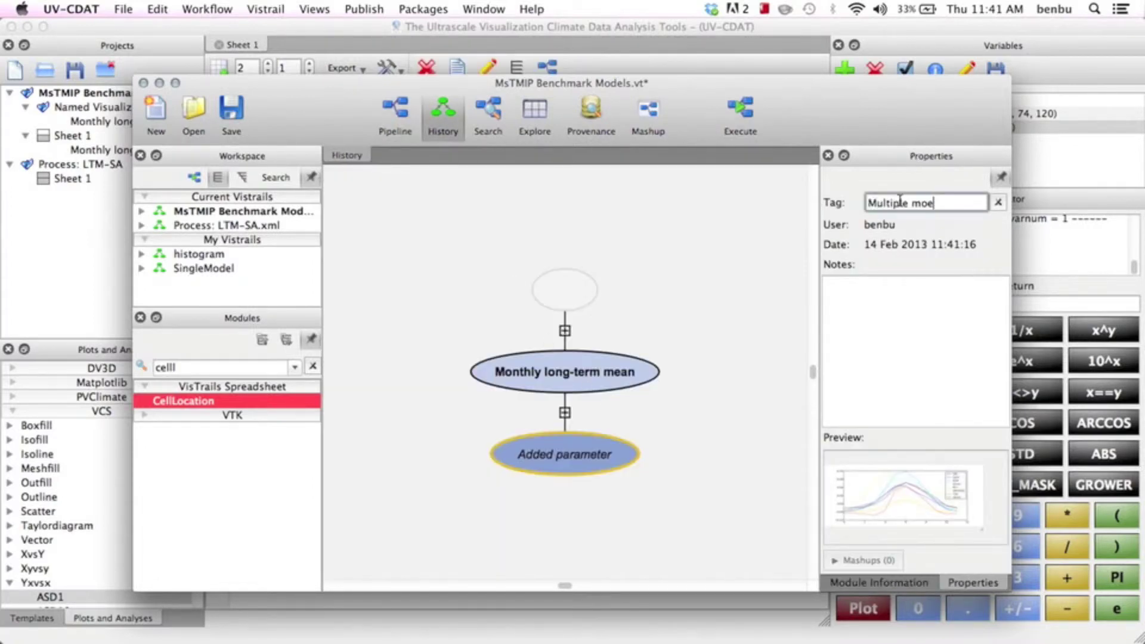
{"action": "key", "text": "BackSpace"}
{"action": "type", "text": "dels"}
{"action": "key", "text": "Return"}
{"action": "left_click", "coordinate": [490, 34]}
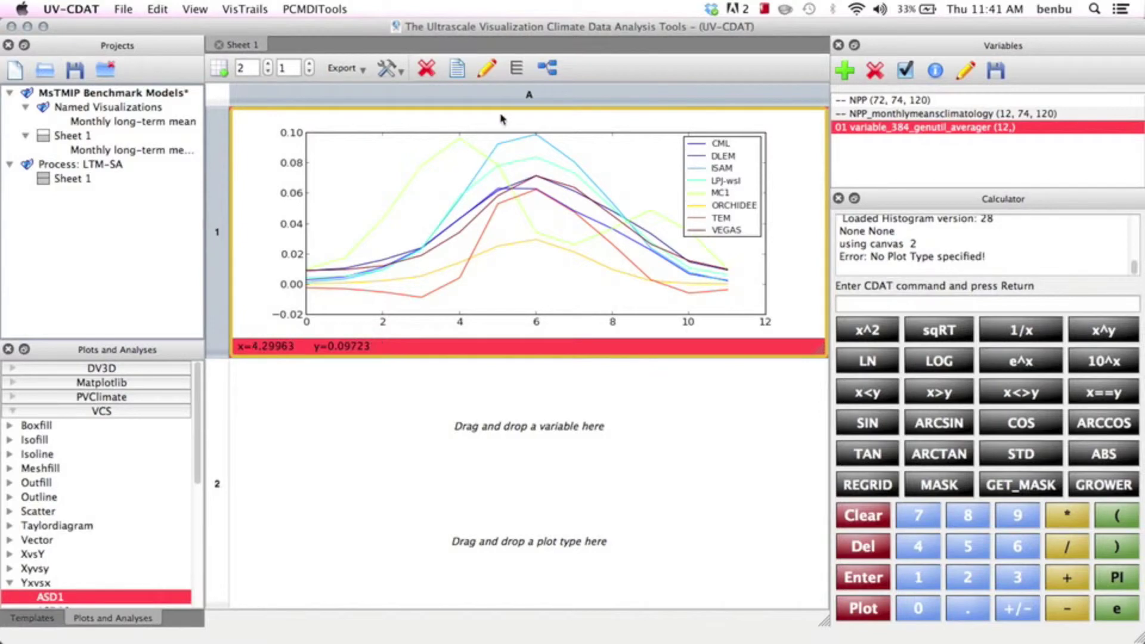
Reopen the Multiple models pipeline, find the 2D Projection View module and add it to the canvas to the left of Series Plot.
{"action": "left_click", "coordinate": [548, 69]}
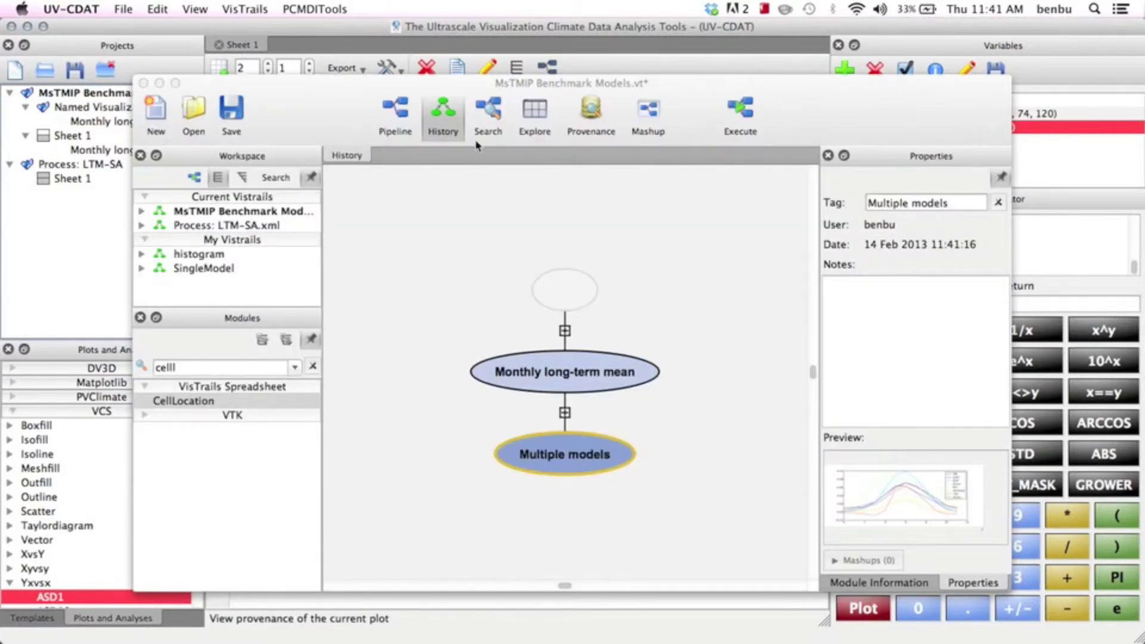
{"action": "left_click", "coordinate": [408, 127]}
{"action": "type", "text": "proj"}
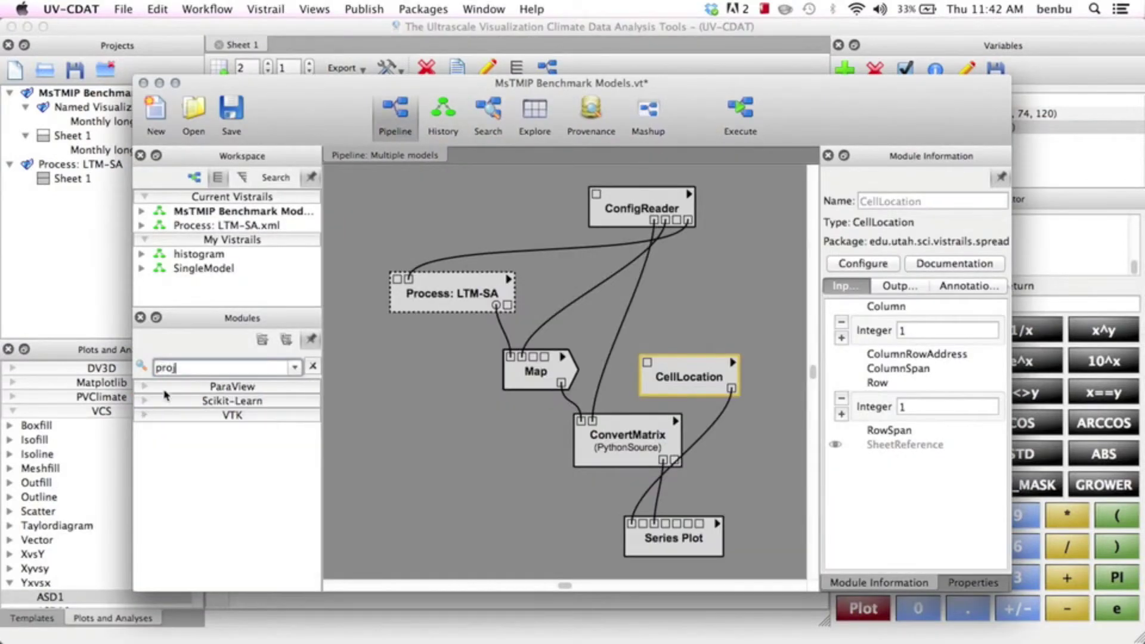
{"action": "left_click", "coordinate": [143, 401]}
{"action": "left_click", "coordinate": [142, 415]}
{"action": "left_click", "coordinate": [141, 444]}
{"action": "left_click_drag", "start_coordinate": [190, 458], "coordinate": [431, 478]}
Add an Isomap module above 2D Projection View and chain it between ConvertMatrix's matrix output and the projection view.
{"action": "left_click", "coordinate": [312, 366]}
{"action": "left_click", "coordinate": [214, 368]}
{"action": "type", "text": "iso"}
{"action": "left_click_drag", "start_coordinate": [189, 430], "coordinate": [438, 429]}
{"action": "left_click_drag", "start_coordinate": [452, 477], "coordinate": [461, 524]}
{"action": "left_click", "coordinate": [441, 430]}
{"action": "left_click_drag", "start_coordinate": [442, 434], "coordinate": [482, 458]}
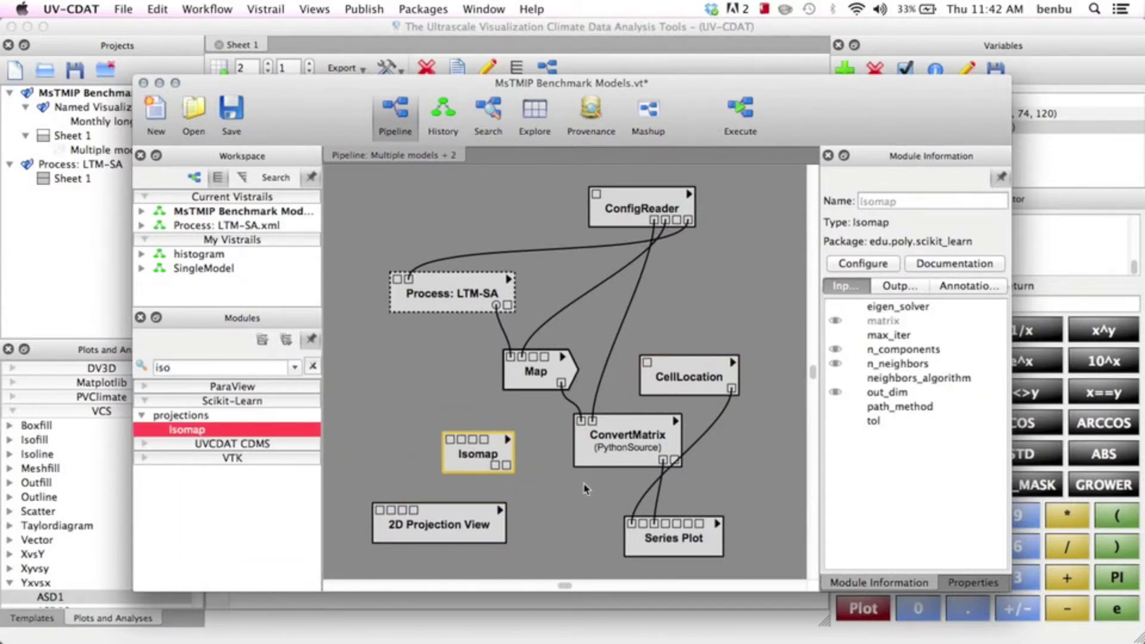
{"action": "mouse_move", "coordinate": [663, 461]}
{"action": "left_mouse_down"}
{"action": "mouse_move", "coordinate": [490, 462]}
{"action": "mouse_move", "coordinate": [404, 511]}
{"action": "left_mouse_up"}
Add a second CellLocation module to the left of Isomap and connect it to 2D Projection View's first input port.
{"action": "left_click", "coordinate": [206, 368]}
{"action": "key", "text": "BackSpace"}
{"action": "key", "text": "BackSpace"}
{"action": "key", "text": "BackSpace"}
{"action": "type", "text": "cell"}
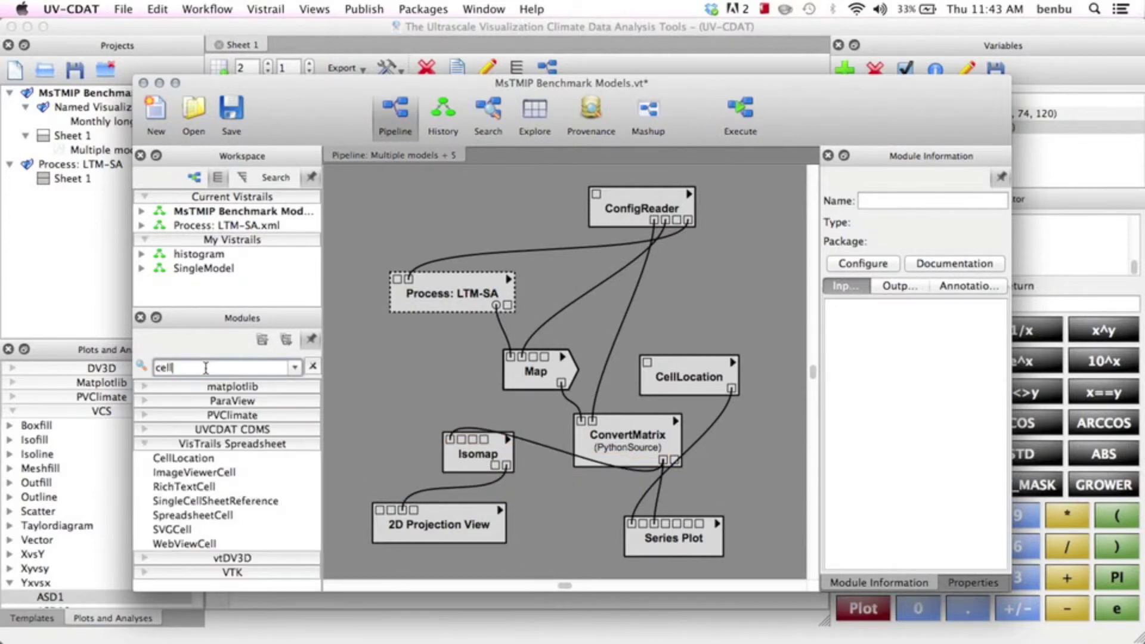
{"action": "left_click_drag", "start_coordinate": [187, 457], "coordinate": [380, 511]}
Set the projection view's CellLocation to column 1 and row 2 and execute the workflow.
{"action": "left_click", "coordinate": [888, 307]}
{"action": "type", "text": "1"}
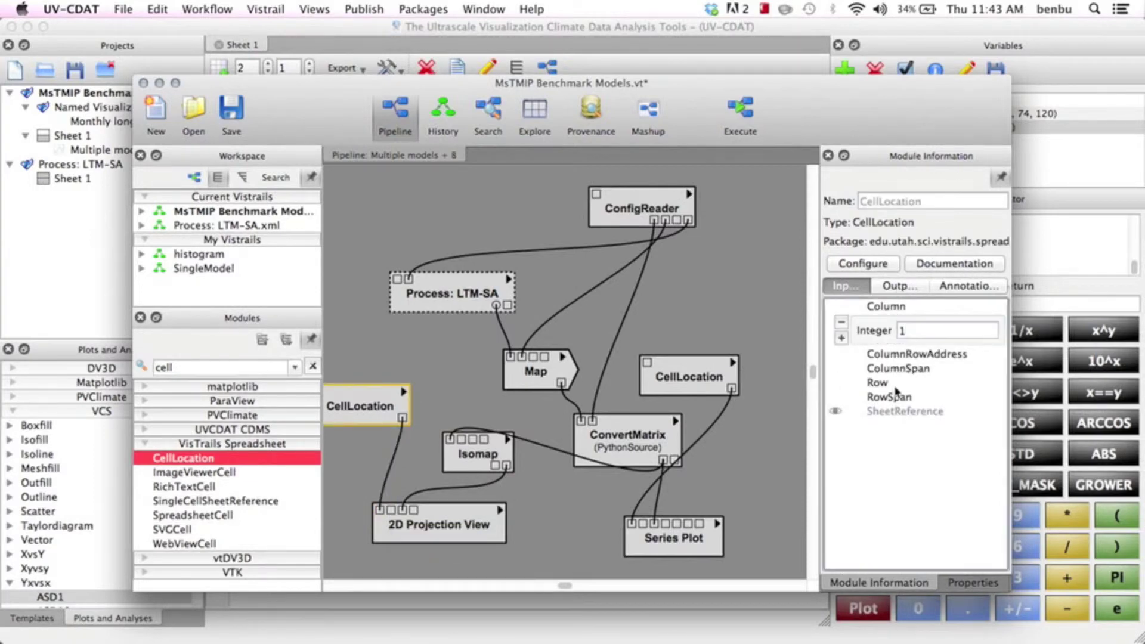
{"action": "left_click", "coordinate": [894, 385]}
{"action": "left_click", "coordinate": [743, 117]}
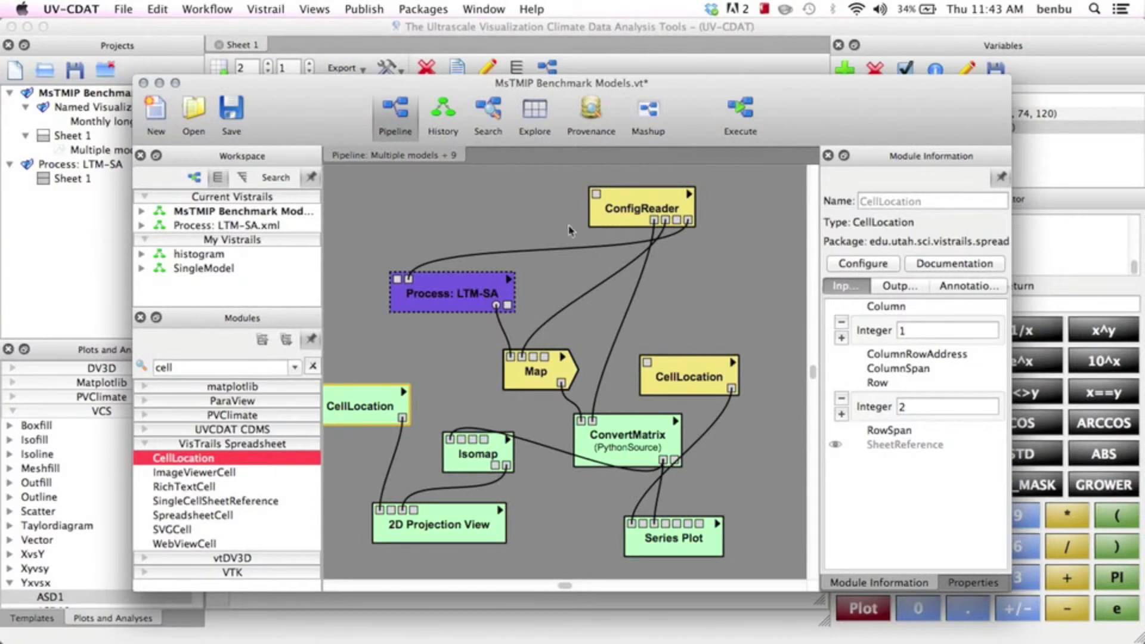
Tag the newest version in the history as Dimensionality reduction.
{"action": "left_click", "coordinate": [443, 119]}
{"action": "left_click", "coordinate": [889, 202]}
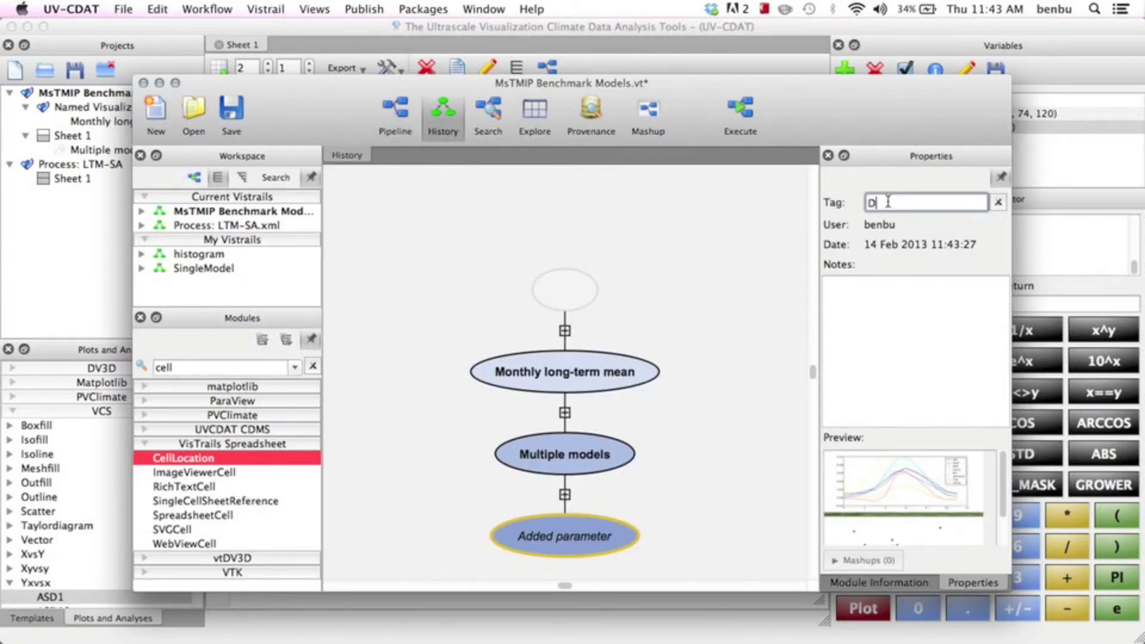
{"action": "type", "text": "Dimensionality reducti"}
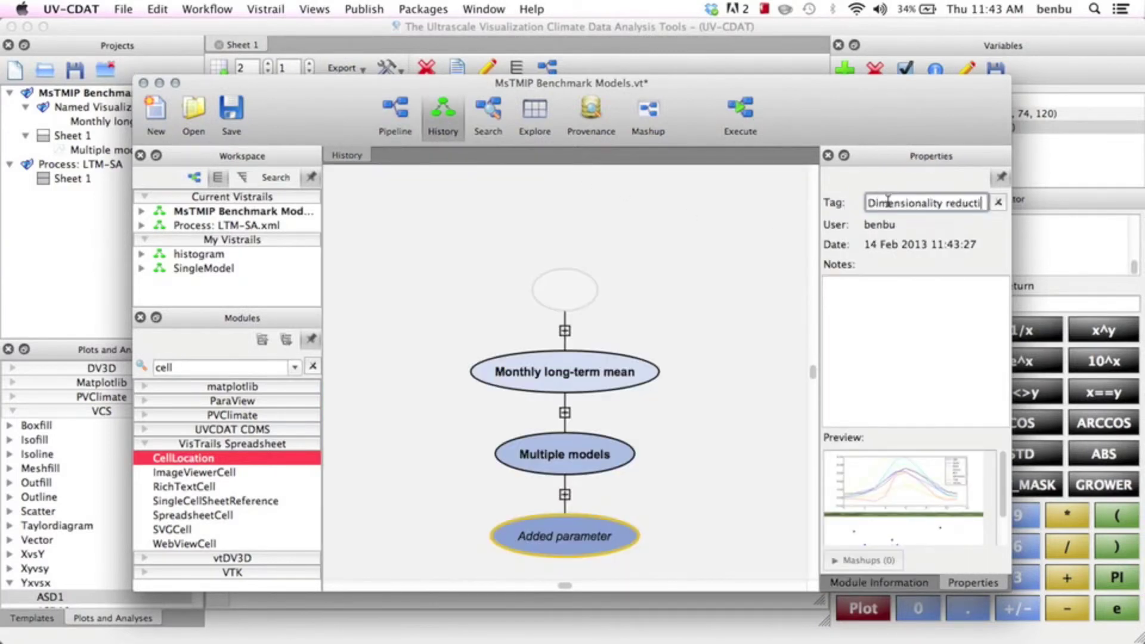
{"action": "type", "text": "on"}
{"action": "key", "text": "Return"}
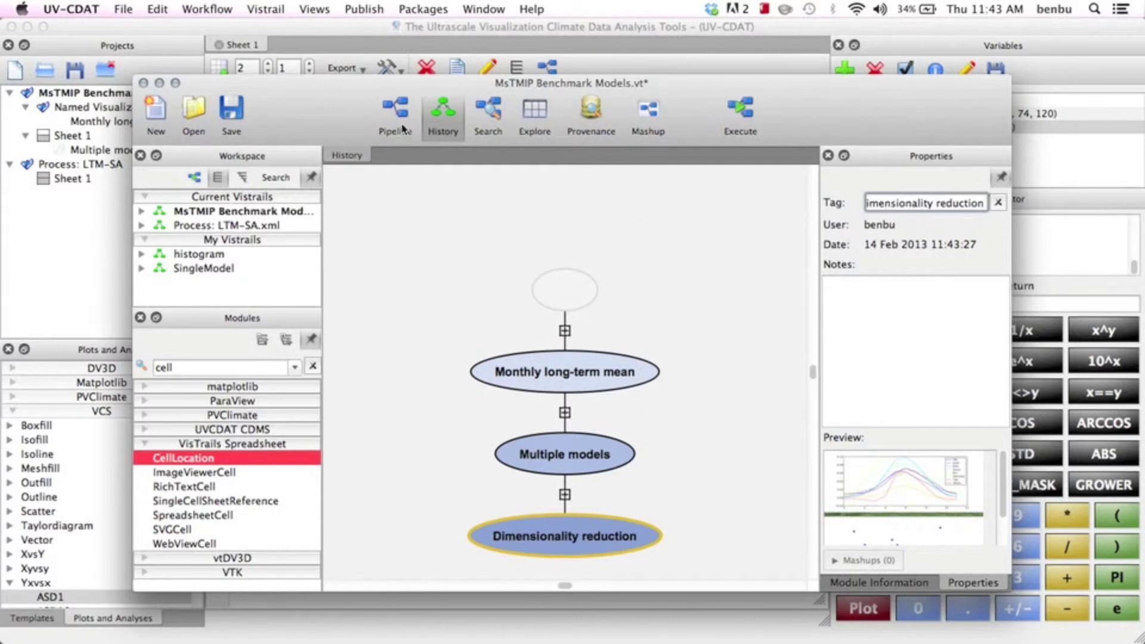
Bring the spreadsheet to the front and show the model name labels on the 2D projection plot's points.
{"action": "left_click", "coordinate": [498, 37]}
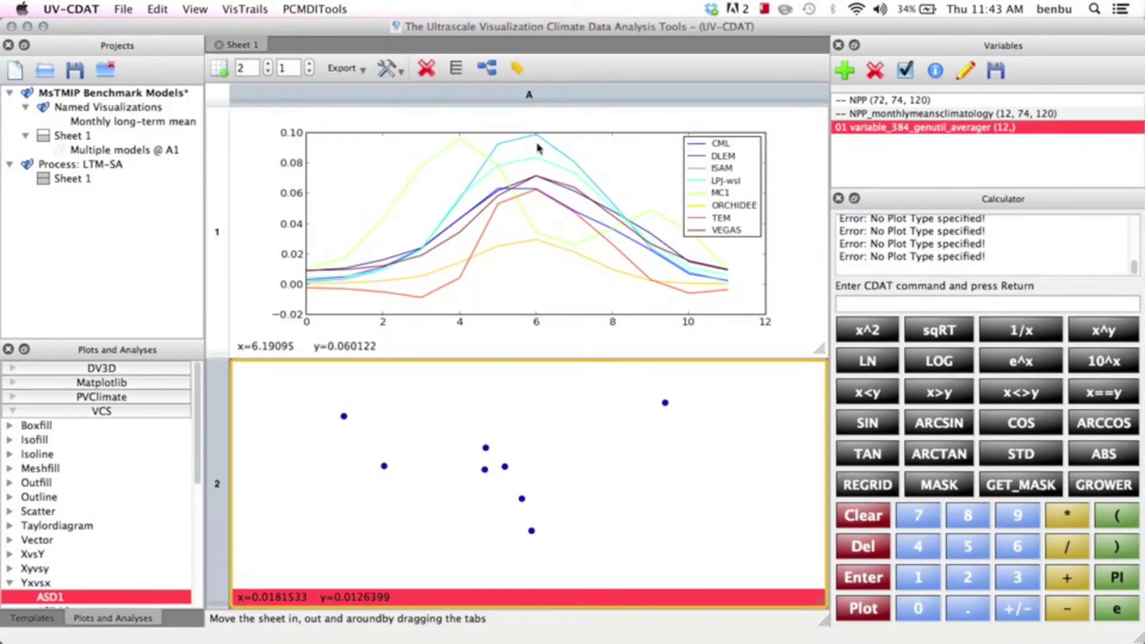
{"action": "left_click", "coordinate": [517, 68]}
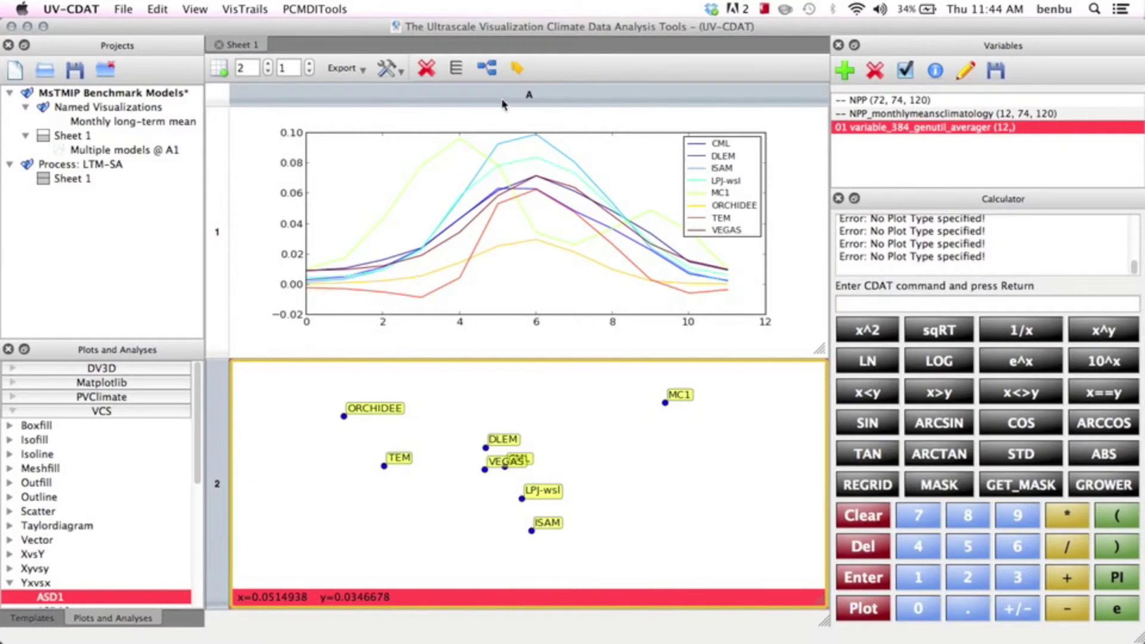
Add a Coordinator module to the Dimensionality reduction pipeline, connect it to both Series Plot and 2D Projection View, and execute the workflow.
{"action": "left_click", "coordinate": [486, 68]}
{"action": "left_click", "coordinate": [395, 114]}
{"action": "double_click", "coordinate": [164, 367]}
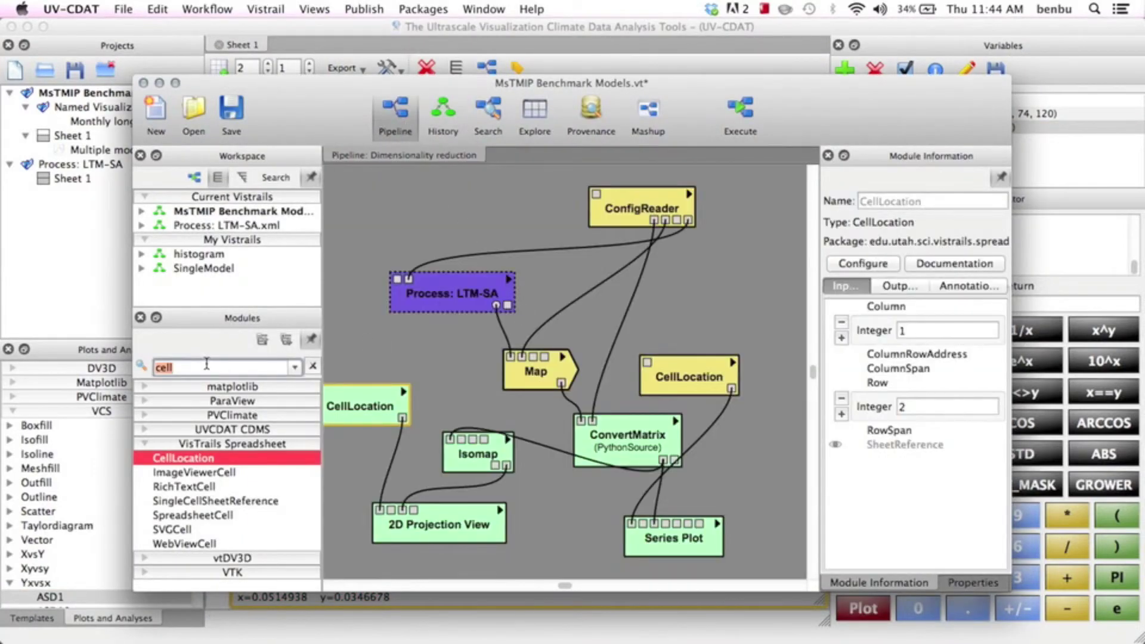
{"action": "type", "text": "coord"}
{"action": "left_click_drag", "start_coordinate": [182, 401], "coordinate": [635, 525]}
{"action": "left_click_drag", "start_coordinate": [577, 504], "coordinate": [464, 530]}
{"action": "left_click", "coordinate": [740, 110]}
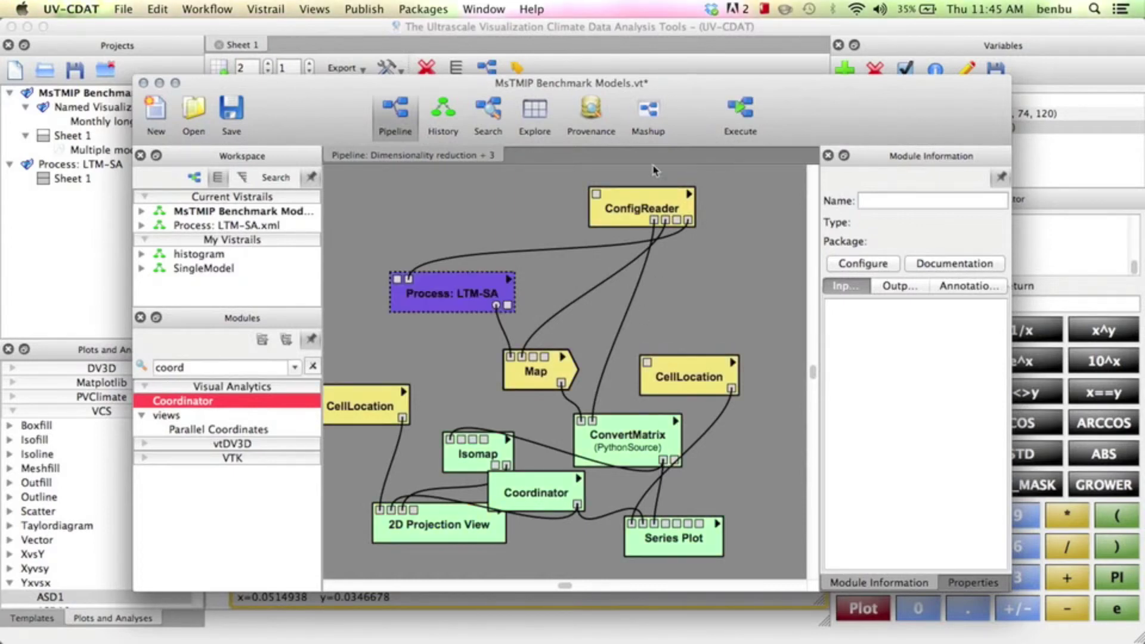
Tag the newest version in the history as Linked Views.
{"action": "left_click", "coordinate": [443, 119]}
{"action": "left_click", "coordinate": [892, 204]}
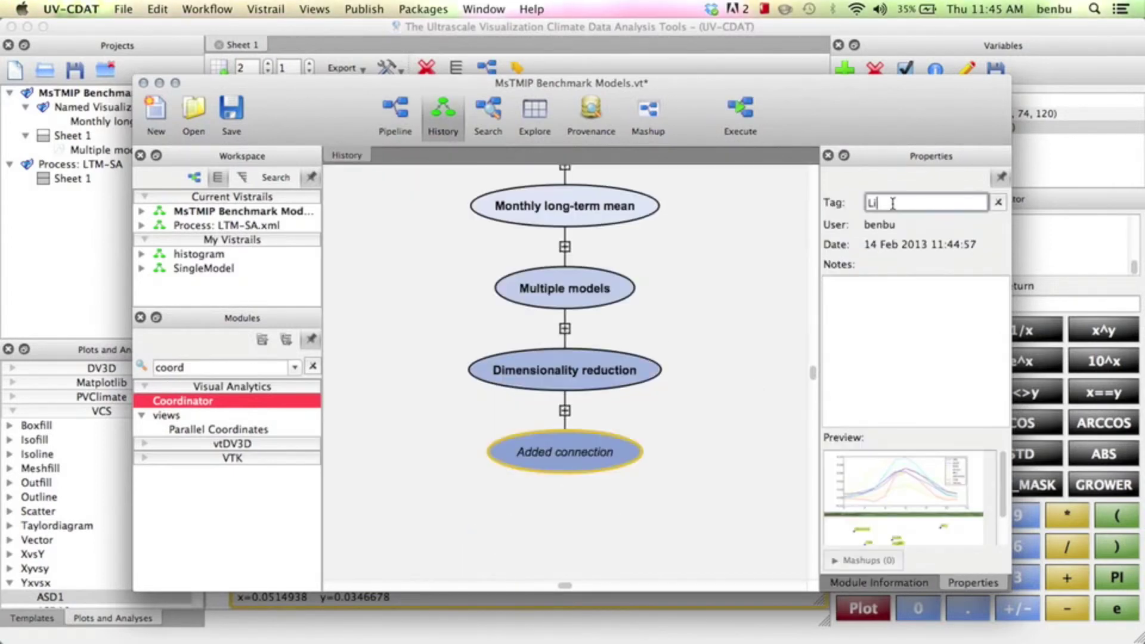
{"action": "type", "text": "Linked Views"}
{"action": "key", "text": "Return"}
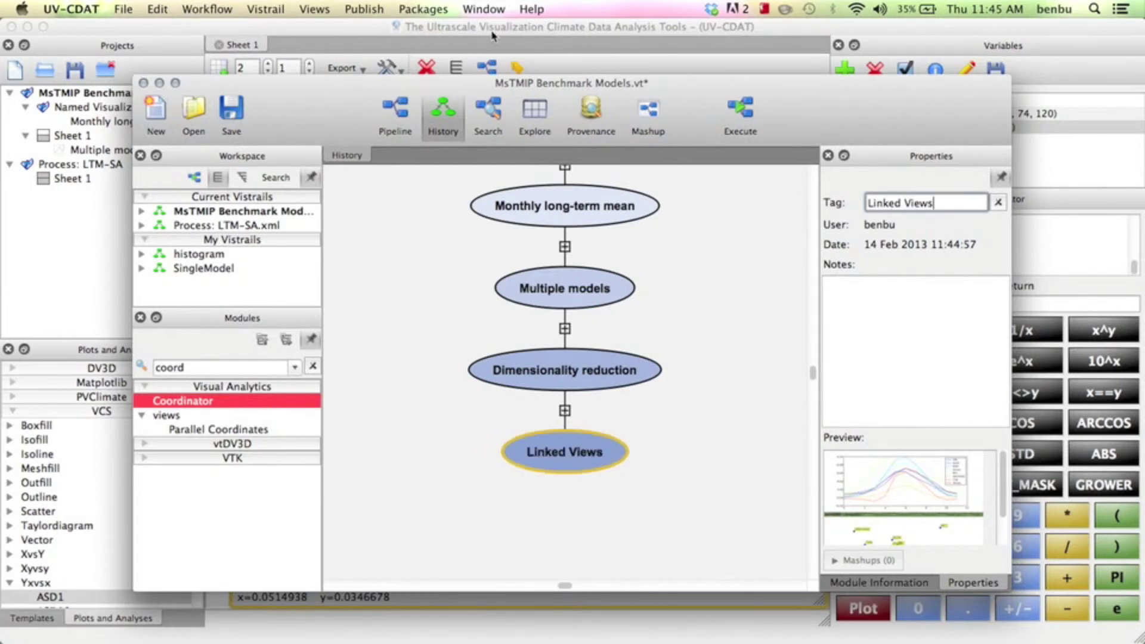
Select the DLEM, VEGAS and CML points in the 2D projection plot, followed by MC1 alone, to highlight their linked series.
{"action": "left_click", "coordinate": [489, 68]}
{"action": "left_click_drag", "start_coordinate": [476, 431], "coordinate": [520, 485]}
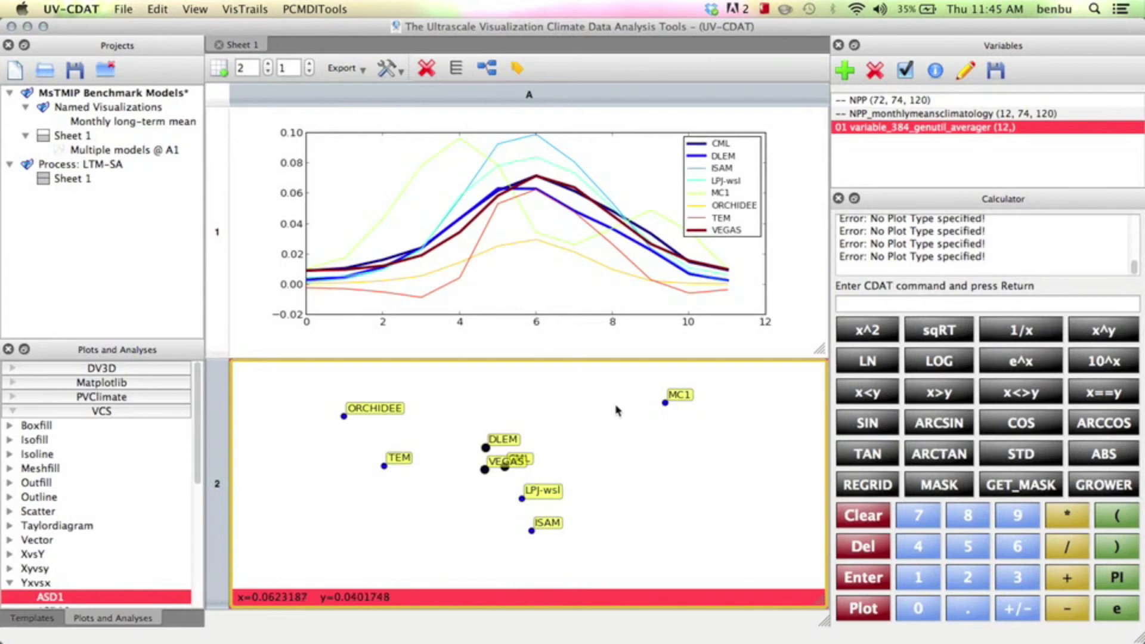
{"action": "left_click_drag", "start_coordinate": [683, 421], "coordinate": [653, 396]}
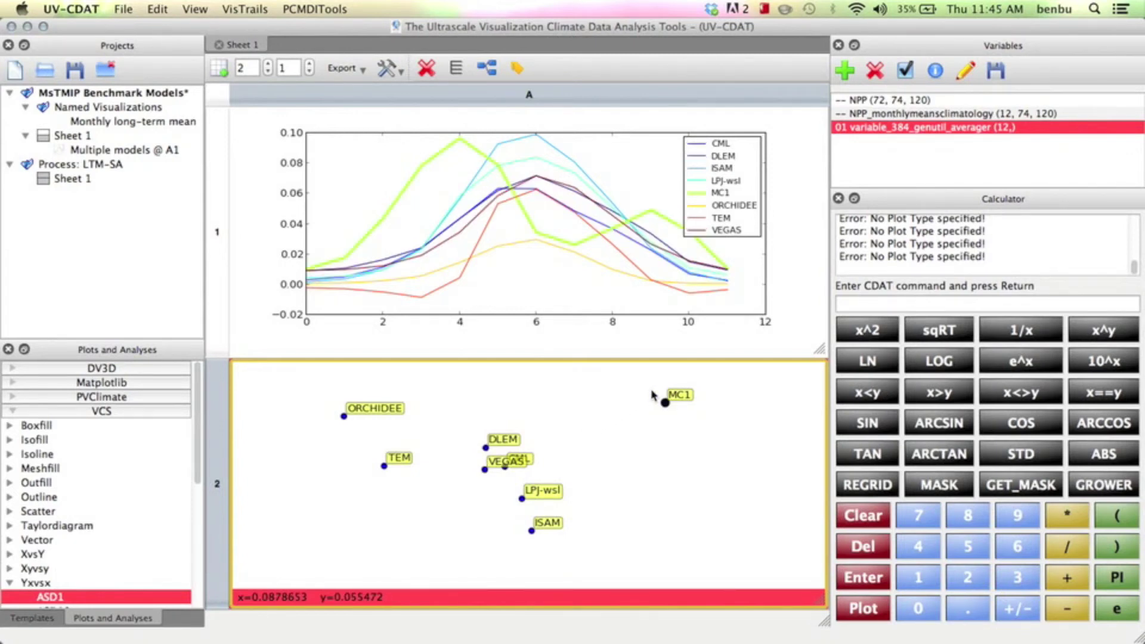
Examine the execution provenance log, checking the ROOT run's details, its CDMSUnaryVariableOperation module and the monthly long-term mean run.
{"action": "left_click", "coordinate": [487, 70]}
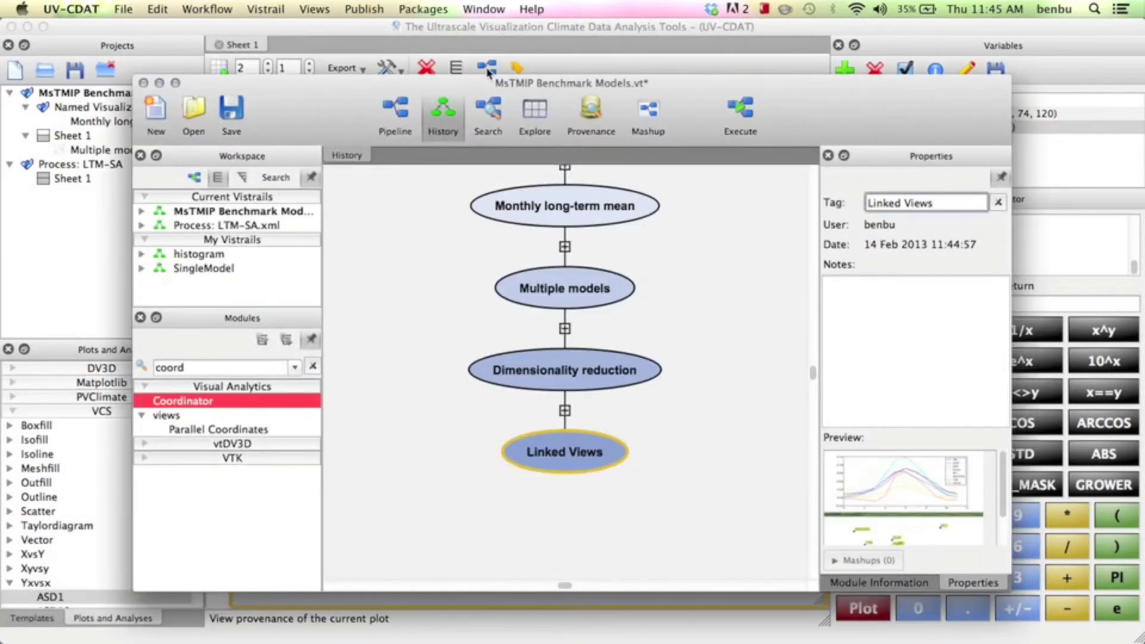
{"action": "left_click", "coordinate": [588, 126]}
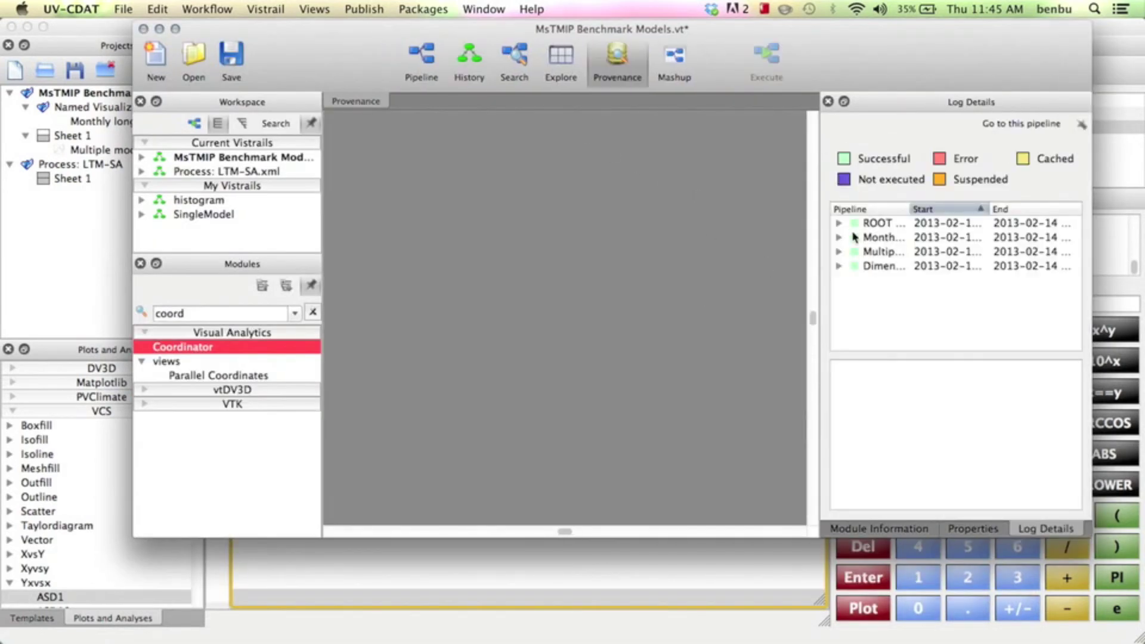
{"action": "left_click", "coordinate": [868, 226]}
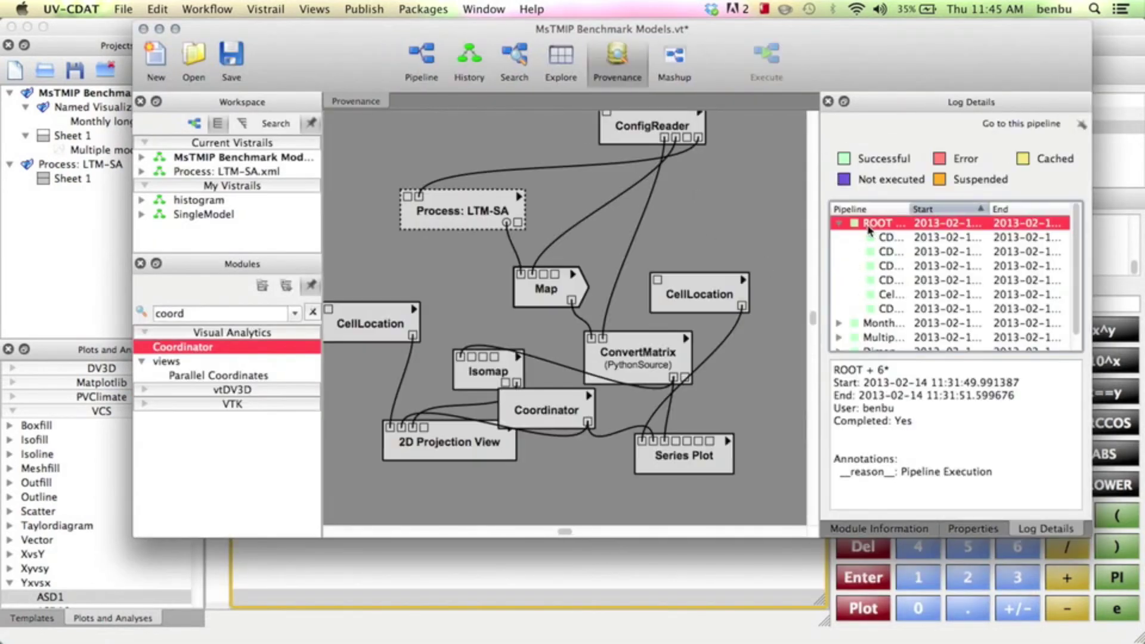
{"action": "scroll", "coordinate": [1076, 276], "scroll_direction": "down", "scroll_amount": 1}
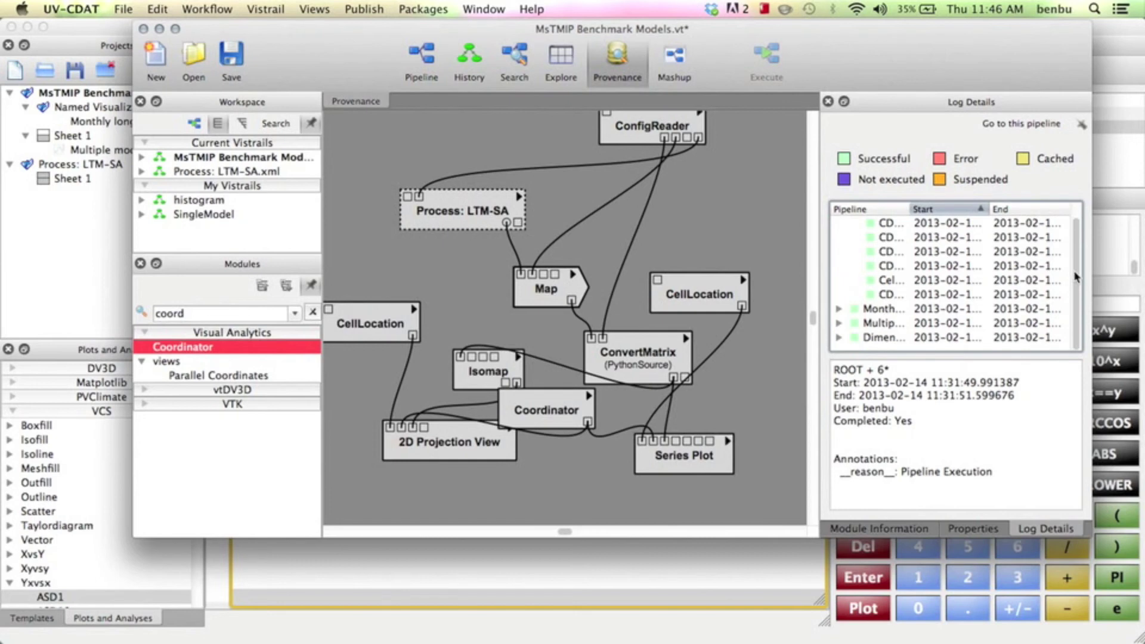
{"action": "left_click", "coordinate": [877, 237]}
{"action": "left_click", "coordinate": [891, 251]}
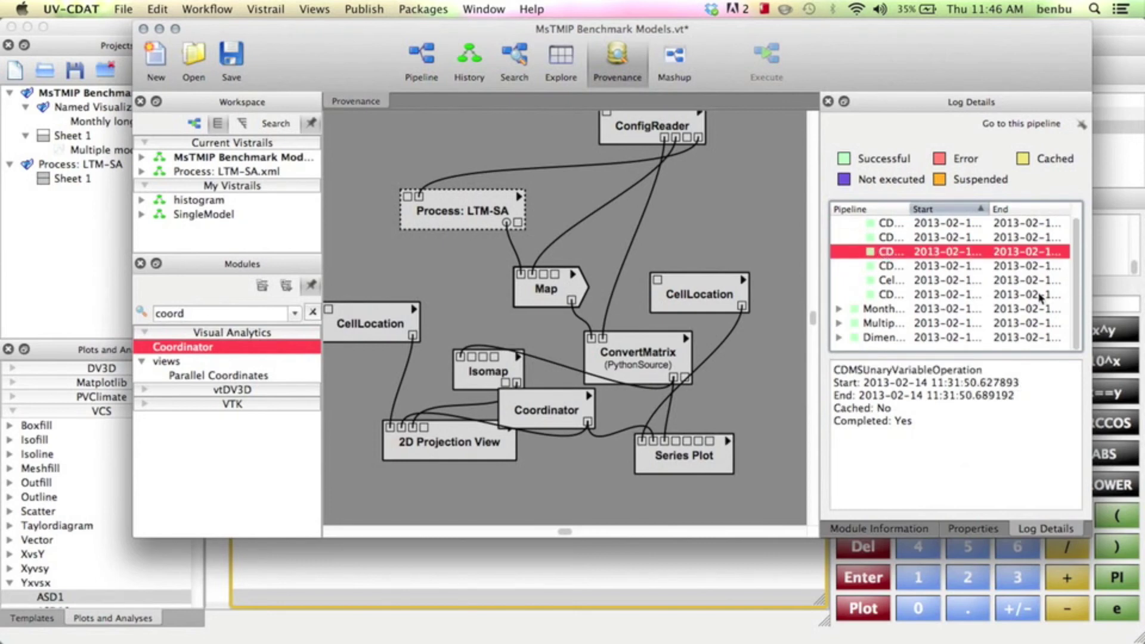
{"action": "mouse_move", "coordinate": [1075, 298]}
{"action": "left_mouse_down"}
{"action": "mouse_move", "coordinate": [1075, 268]}
{"action": "mouse_move", "coordinate": [1075, 309]}
{"action": "left_mouse_up"}
{"action": "left_click", "coordinate": [838, 308]}
Review the pipelines of the Multiple models and Monthly long-term mean versions from the history.
{"action": "left_click", "coordinate": [469, 59]}
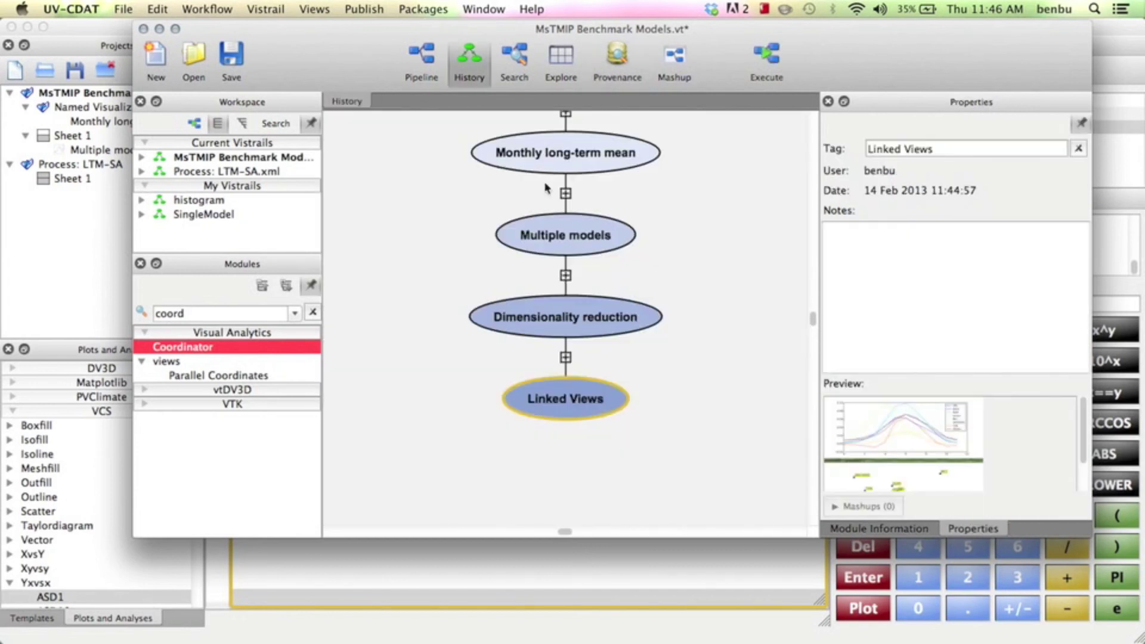
{"action": "left_click", "coordinate": [583, 239]}
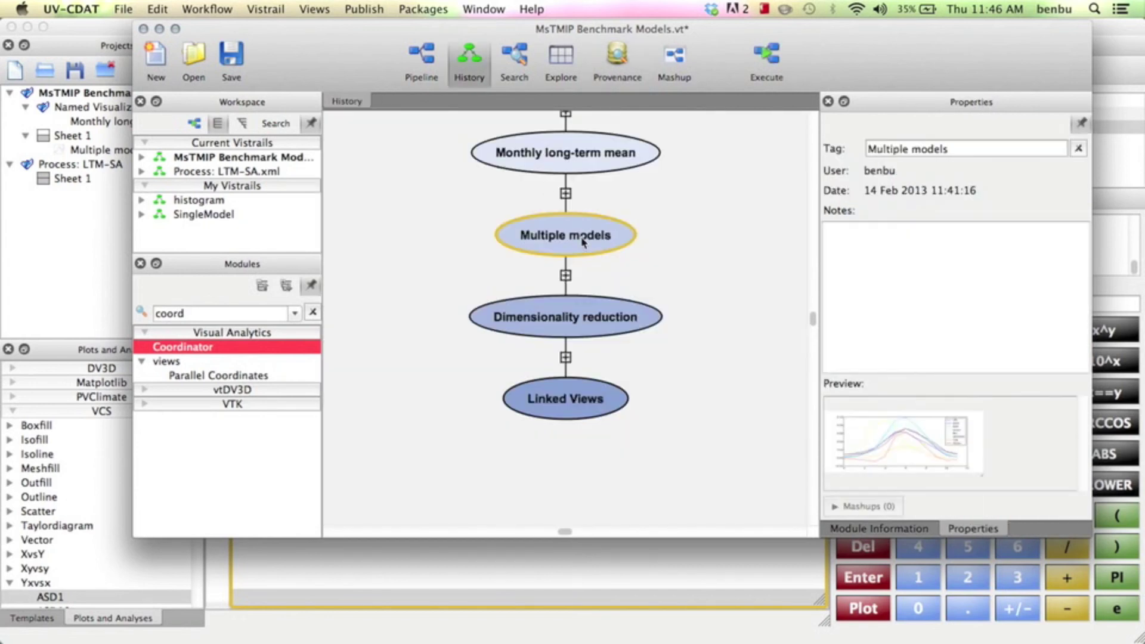
{"action": "left_click", "coordinate": [424, 62]}
{"action": "left_click", "coordinate": [470, 60]}
{"action": "left_click", "coordinate": [583, 154]}
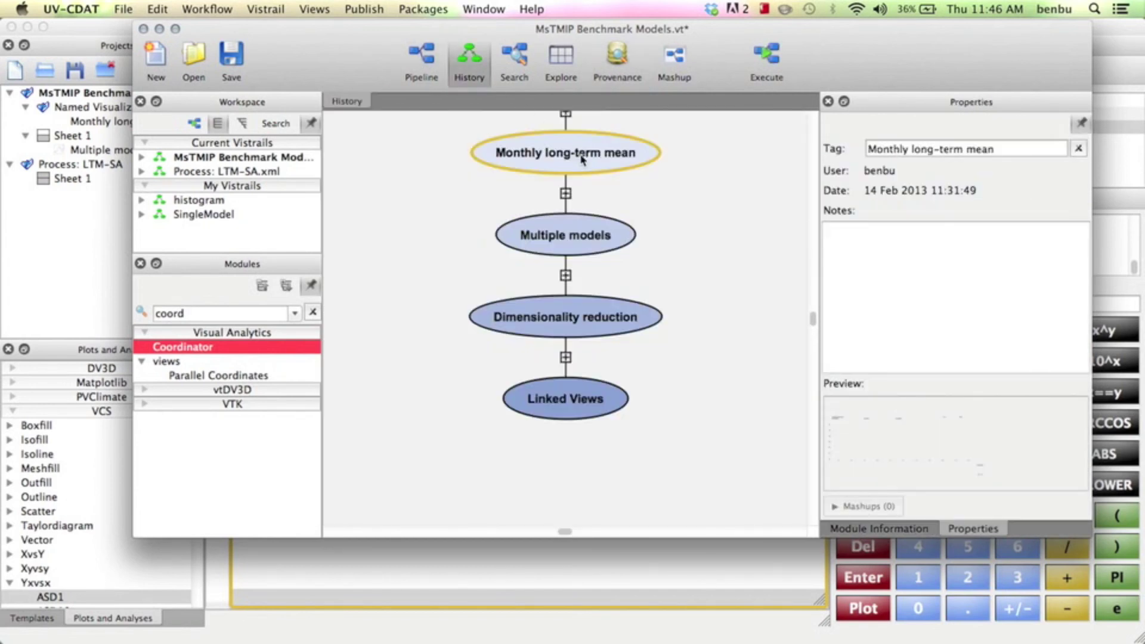
{"action": "left_click", "coordinate": [424, 62]}
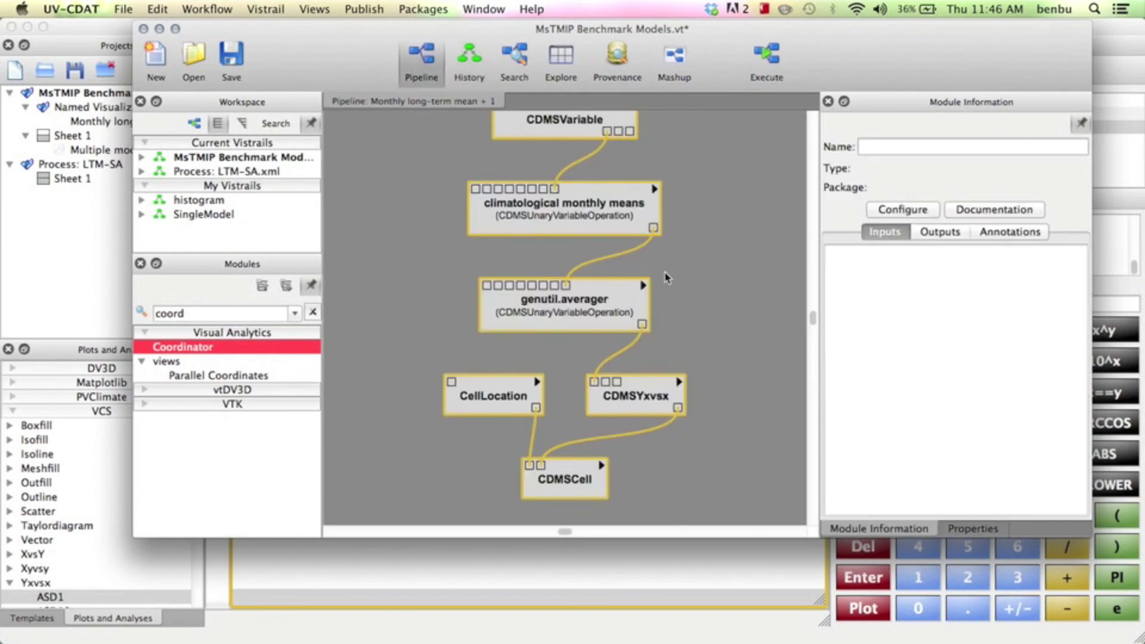